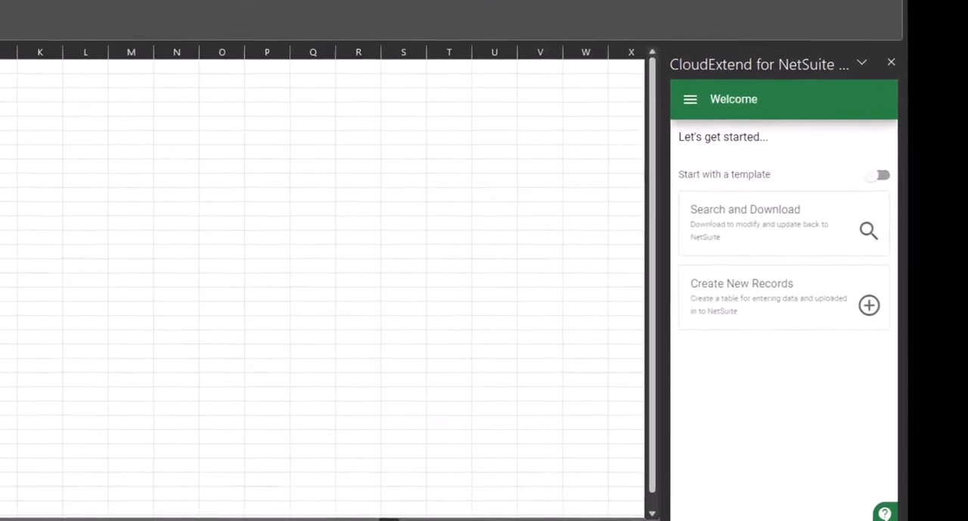
Start creating new records and choose Inventory Item as the record type.
left_click(765, 303)
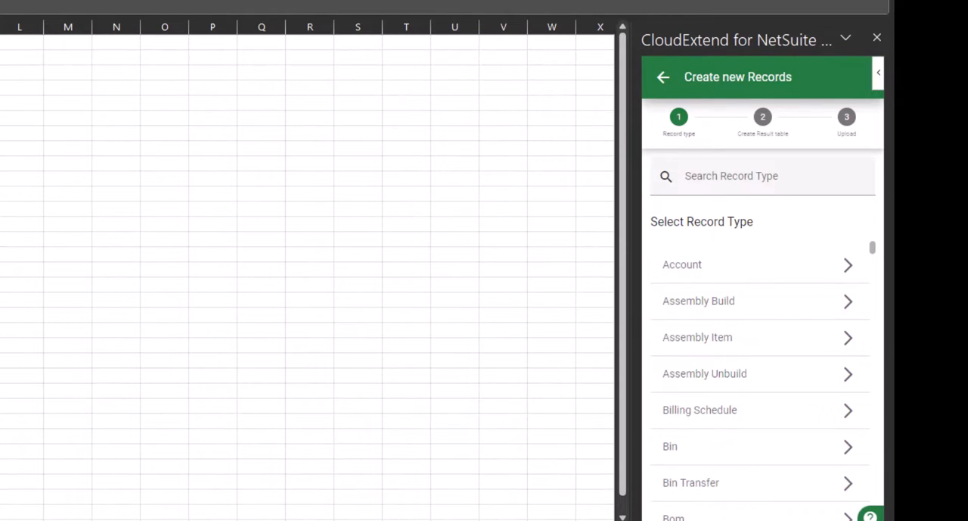
left_click(745, 176)
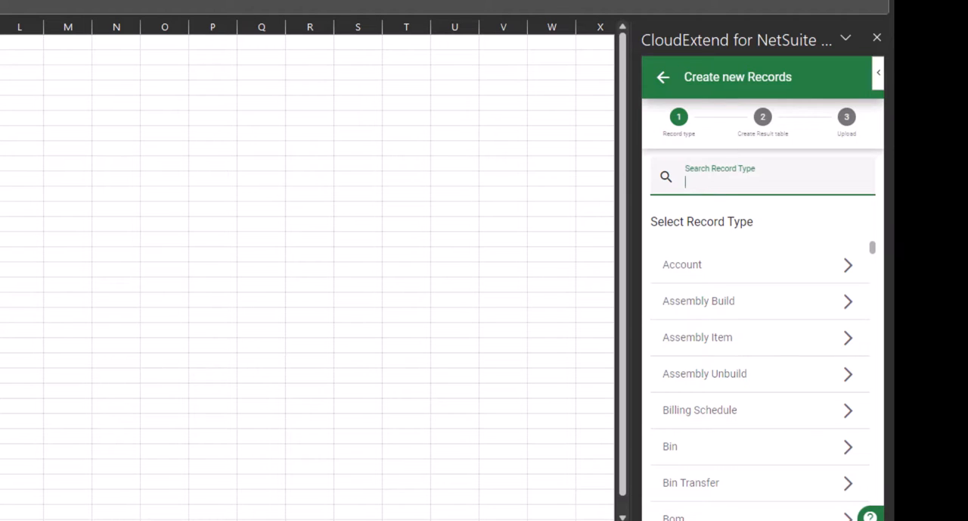
type("i")
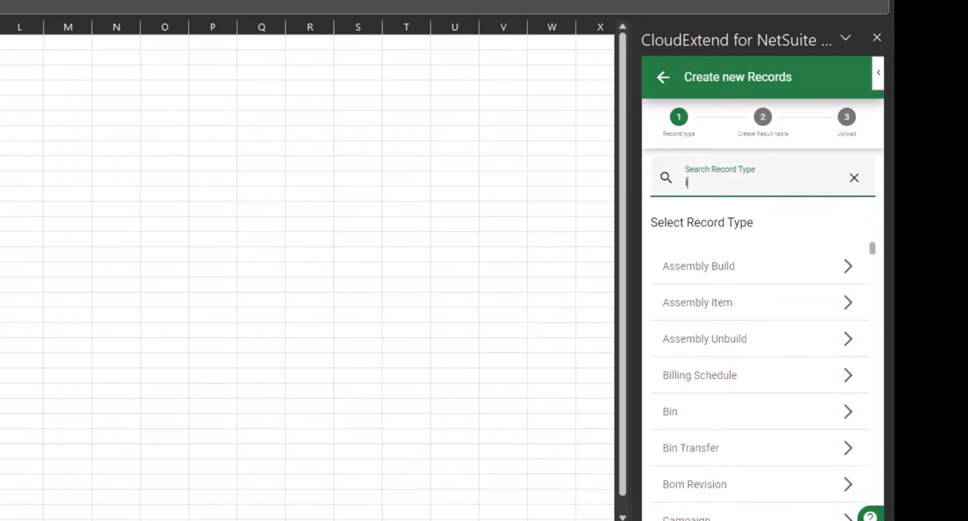
type("nventory item")
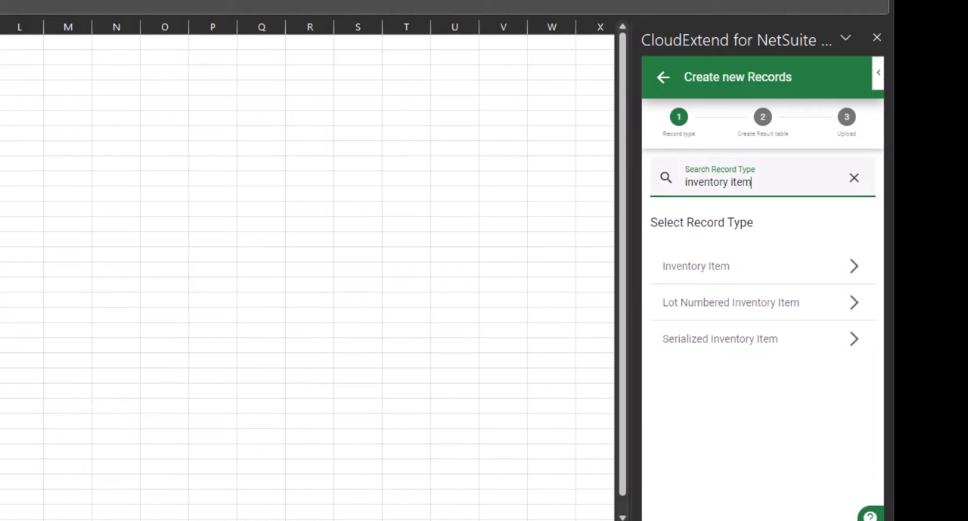
left_click(730, 266)
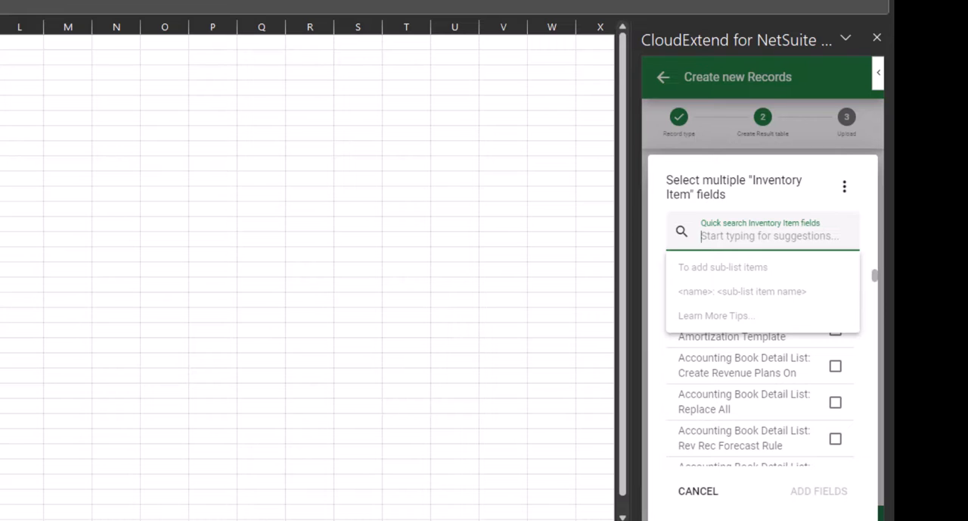
Select the Item Id and Tax Schedule fields for the Inventory Item table.
type("item id")
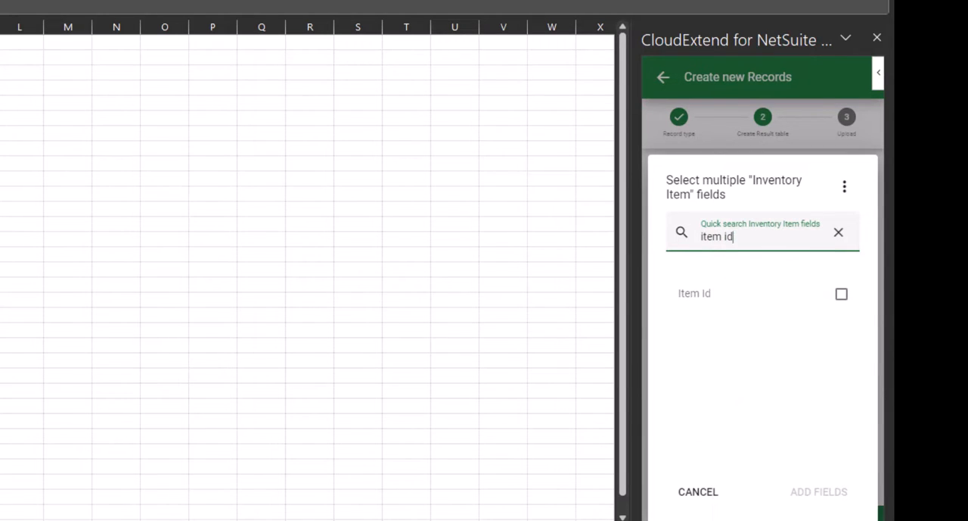
left_click(841, 293)
triple_click(717, 237)
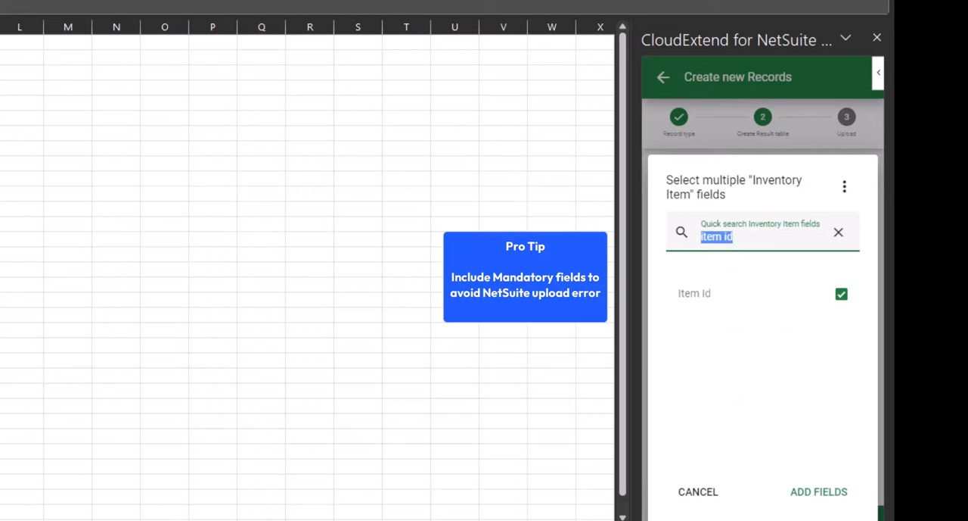
type("tax s")
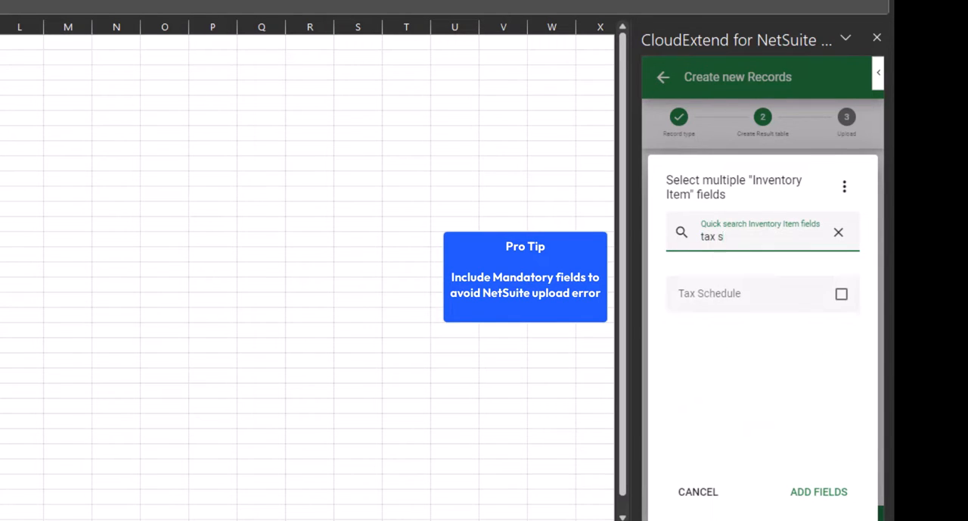
left_click(841, 294)
left_click(839, 232)
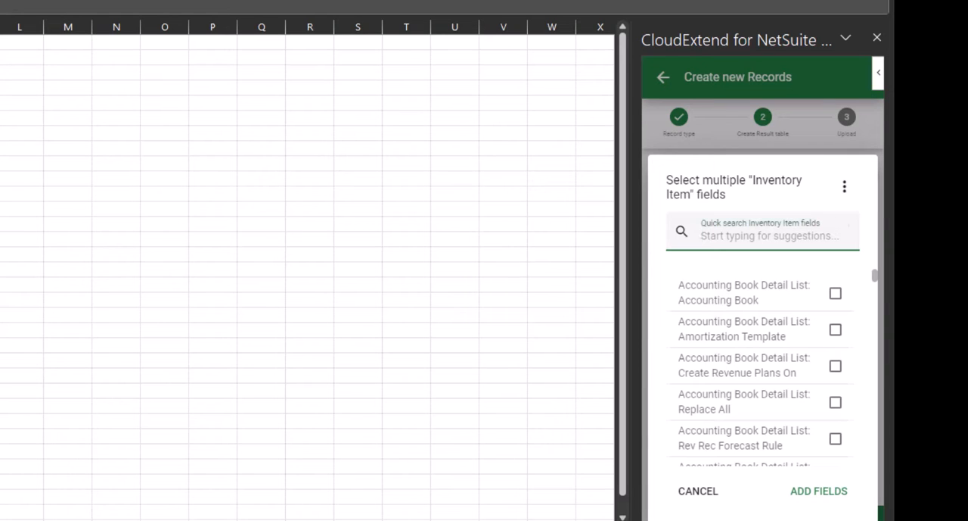
Select the Pricing Matrix fields Currency, Discount, Price Level, Quantity and Value, and add all chosen fields to the table.
type("pricing")
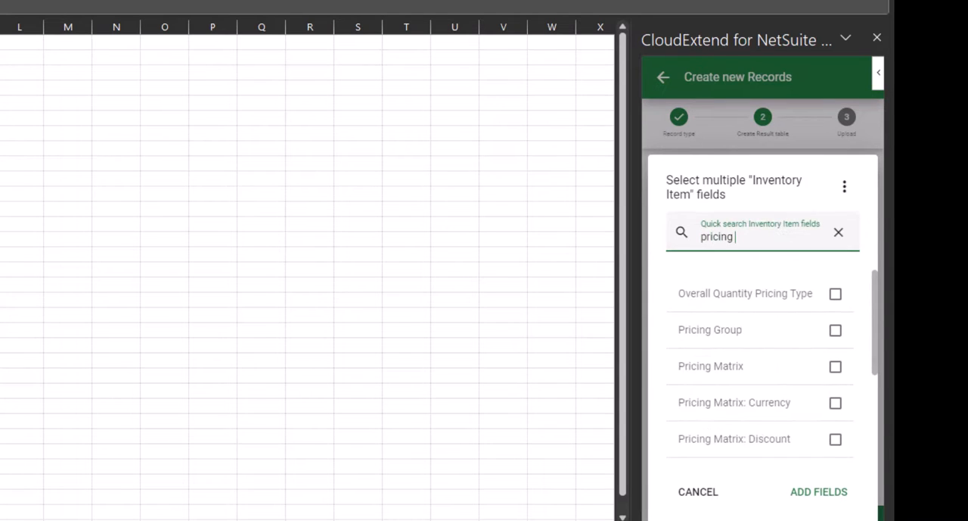
type(" matrix")
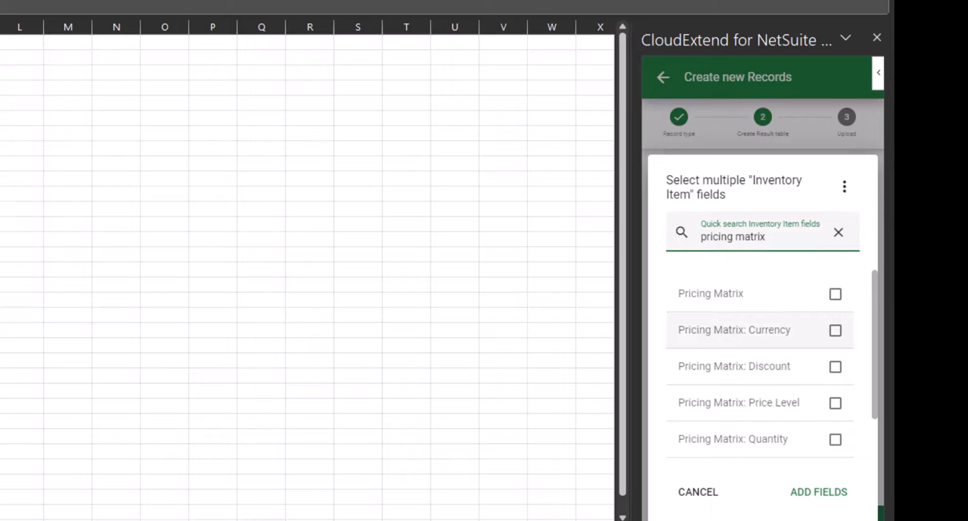
left_click(835, 330)
left_click(835, 366)
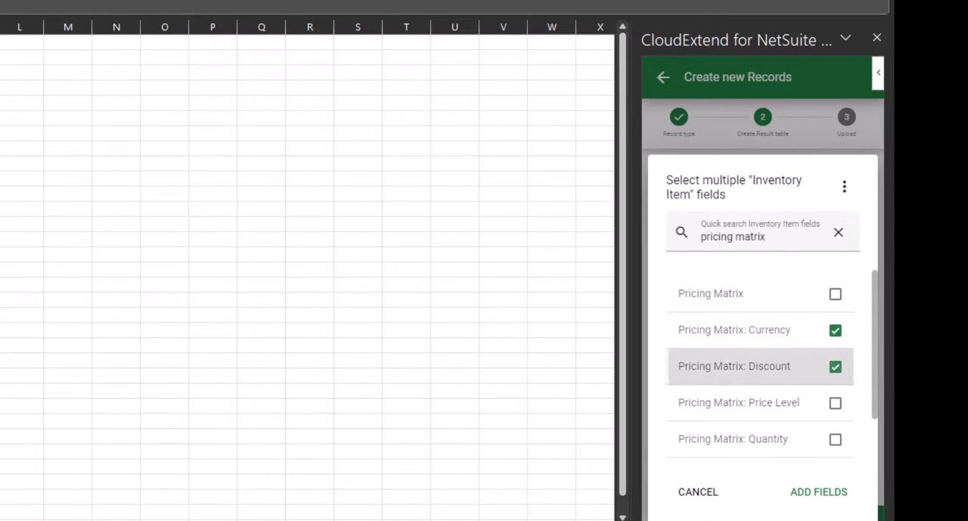
left_click(835, 403)
left_click(835, 439)
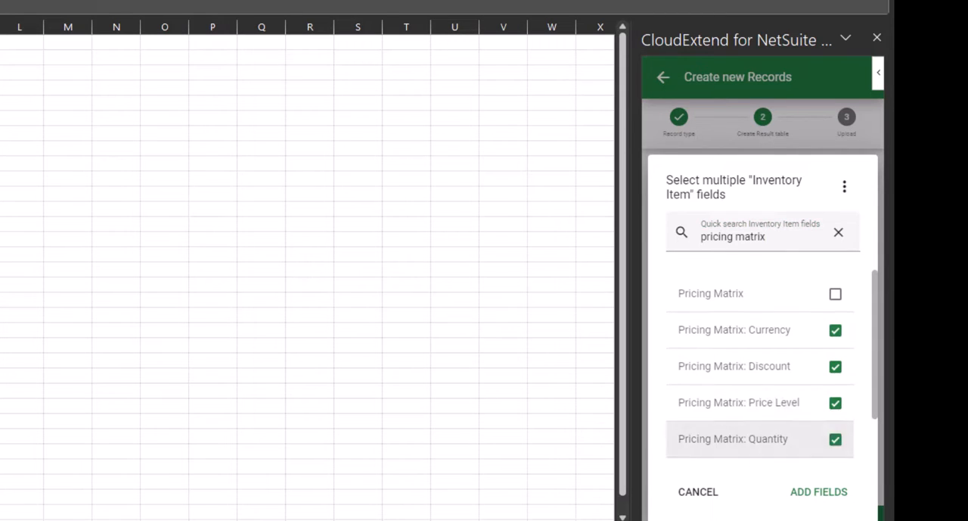
scroll(836, 439, "down", 1)
left_click(835, 448)
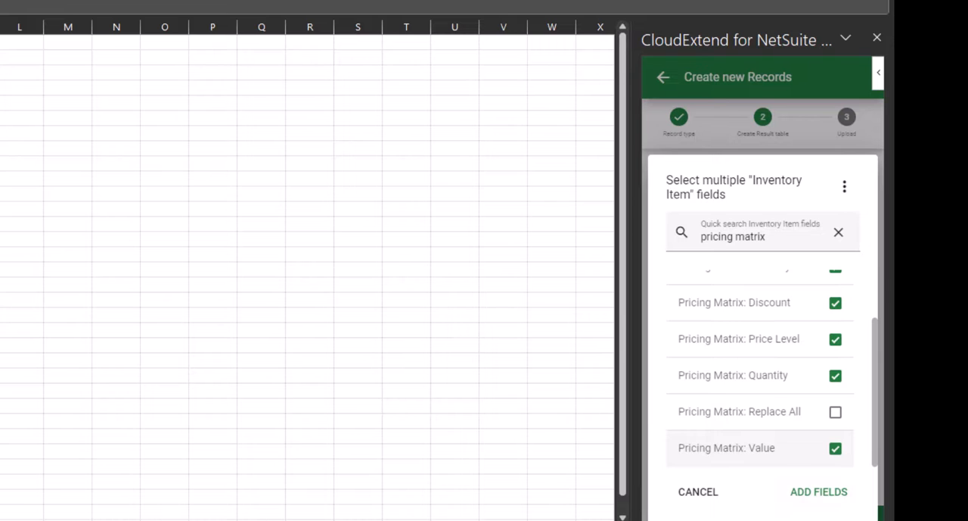
left_click(819, 491)
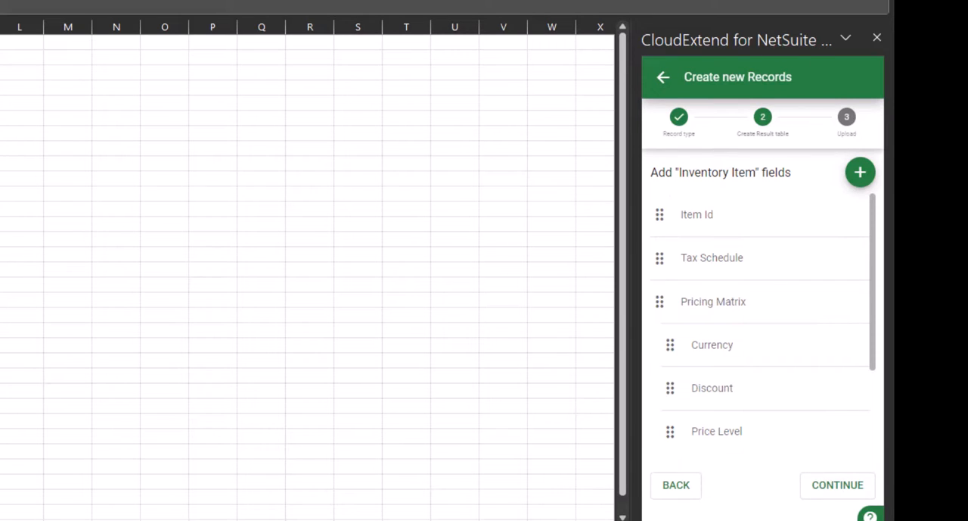
Create the Inventory Item table on the active worksheet, save it as a template with the default name and description, and proceed to data entry.
left_click(845, 485)
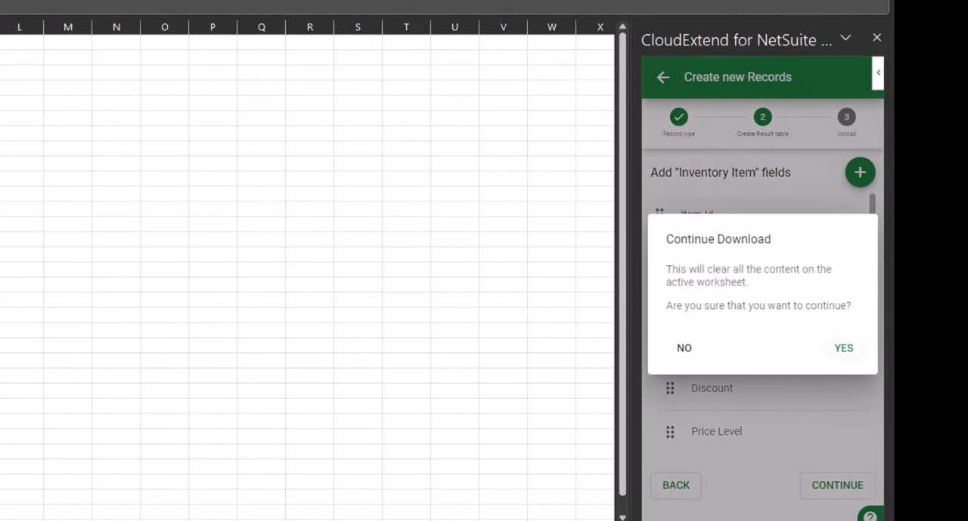
left_click(844, 347)
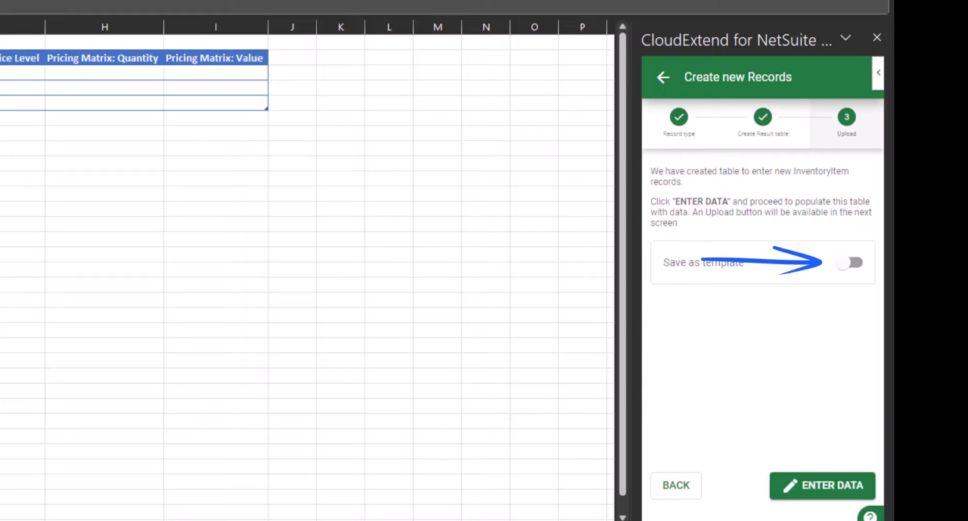
left_click(849, 262)
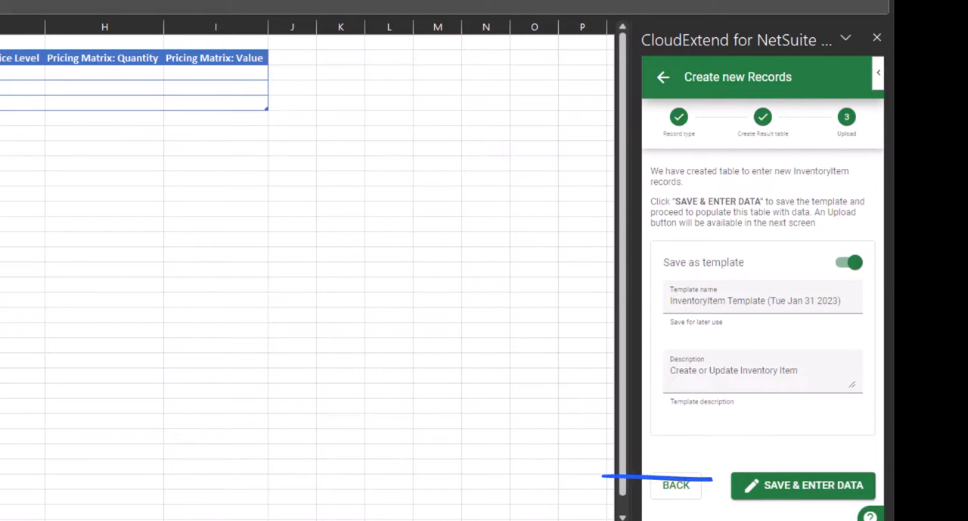
left_click(788, 486)
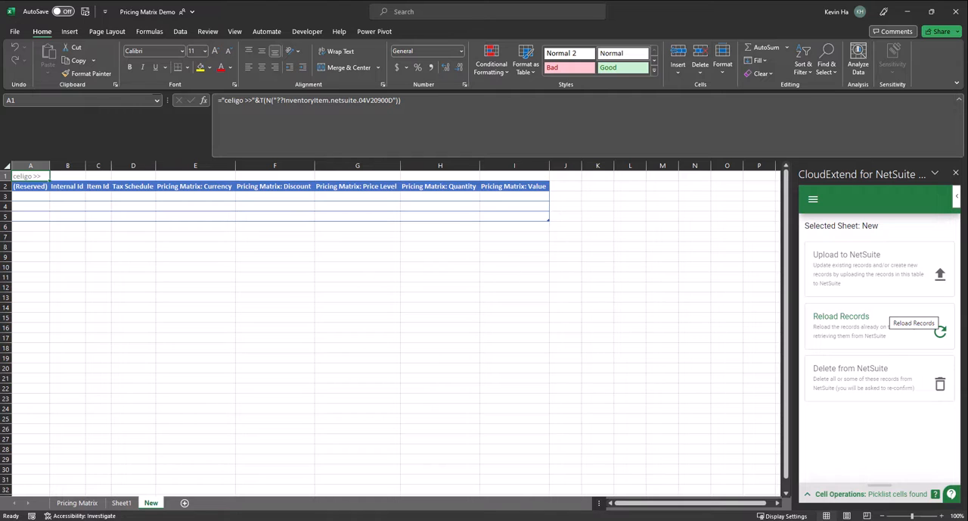
Inspect the formula in cell A1 of the New sheet.
left_click(939, 328)
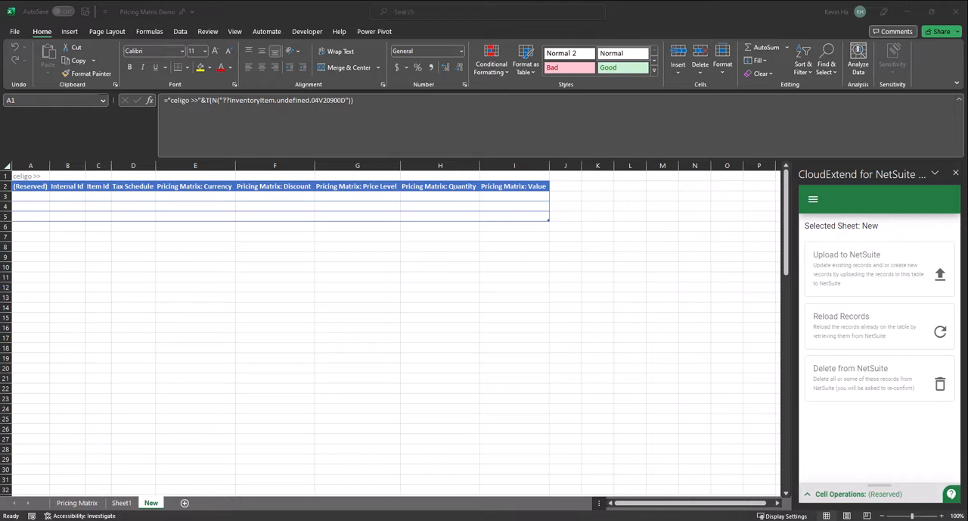
double_click(35, 177)
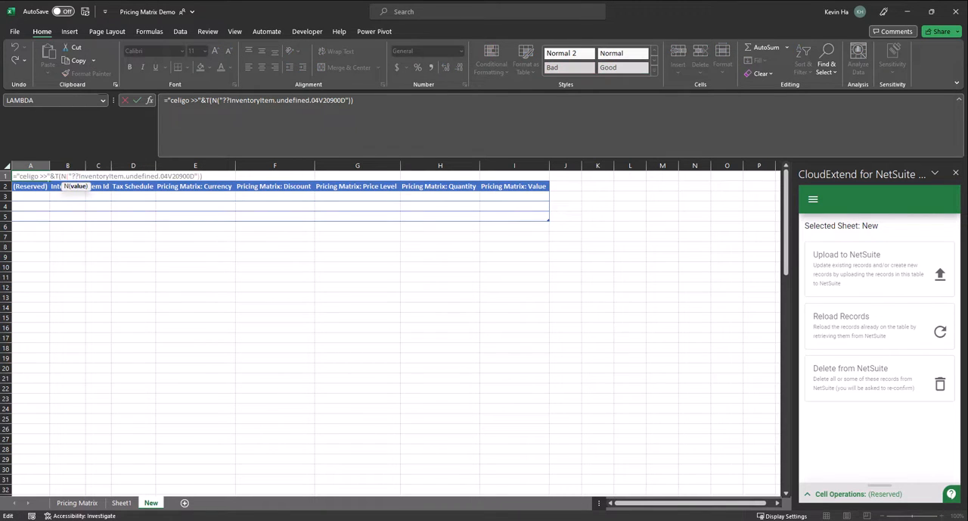
left_click(67, 196)
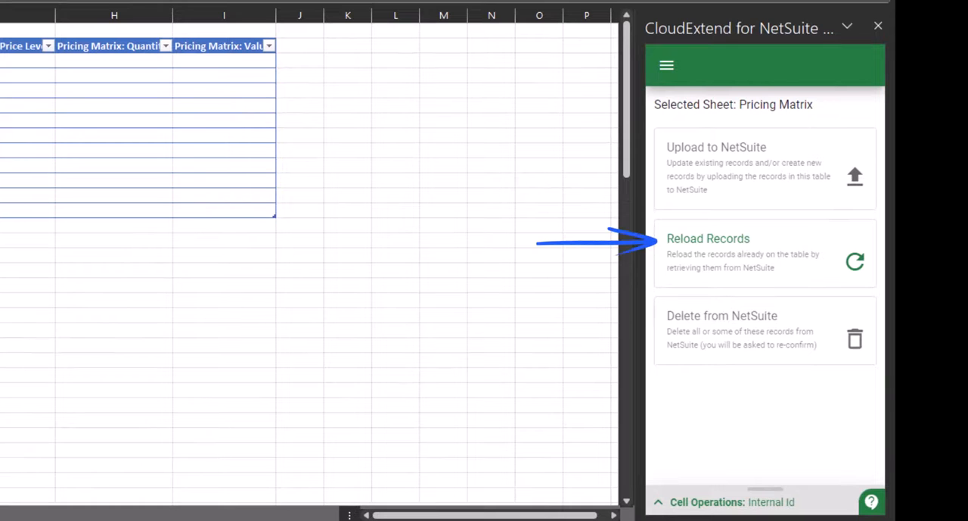
Reload all records on the Pricing Matrix sheet from NetSuite.
left_click(916, 294)
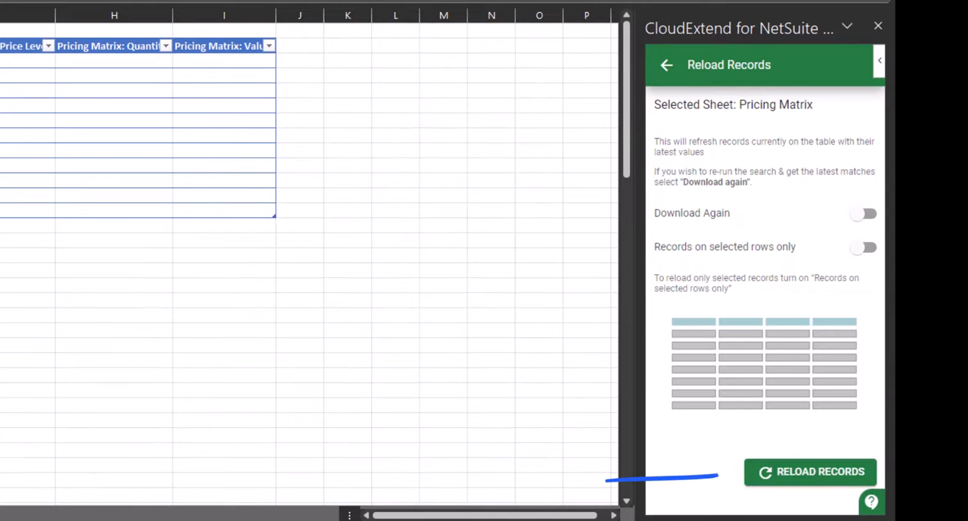
left_click(811, 472)
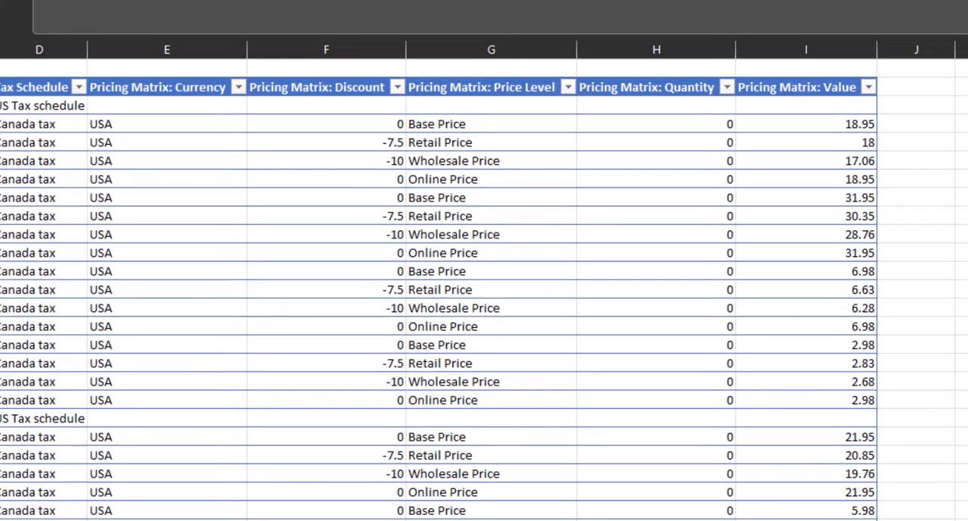
Filter the Pricing Matrix: Price Level column to show only Online Price, Retail Price and Wholesale Price.
left_click(569, 87)
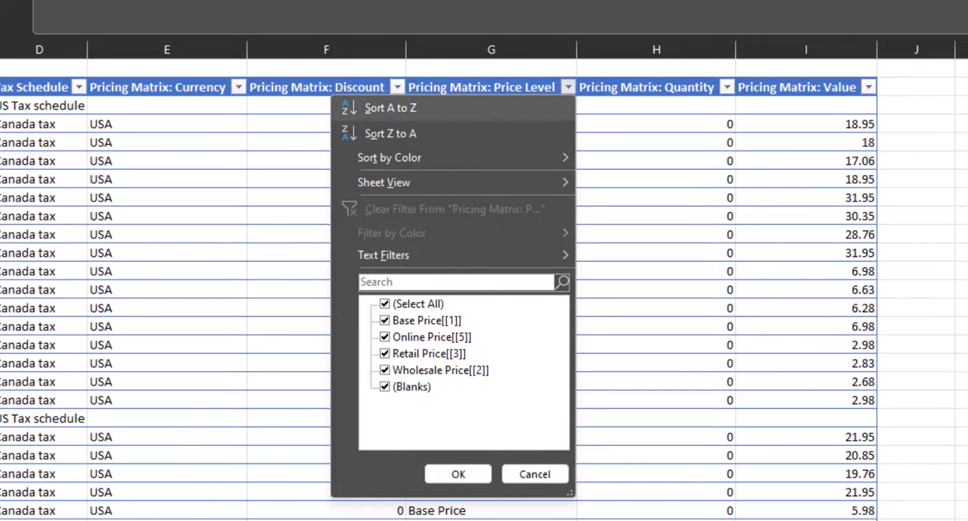
left_click(385, 304)
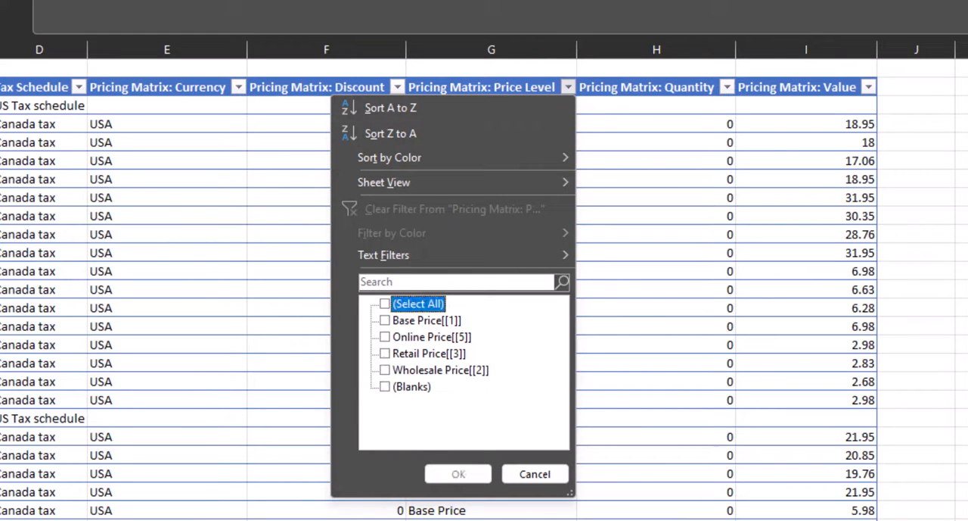
left_click(385, 336)
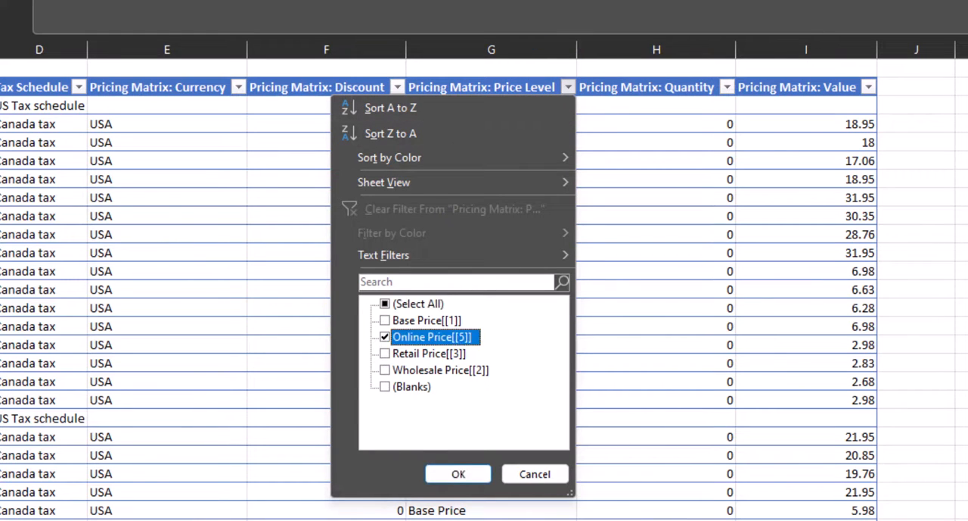
left_click(385, 354)
left_click(385, 370)
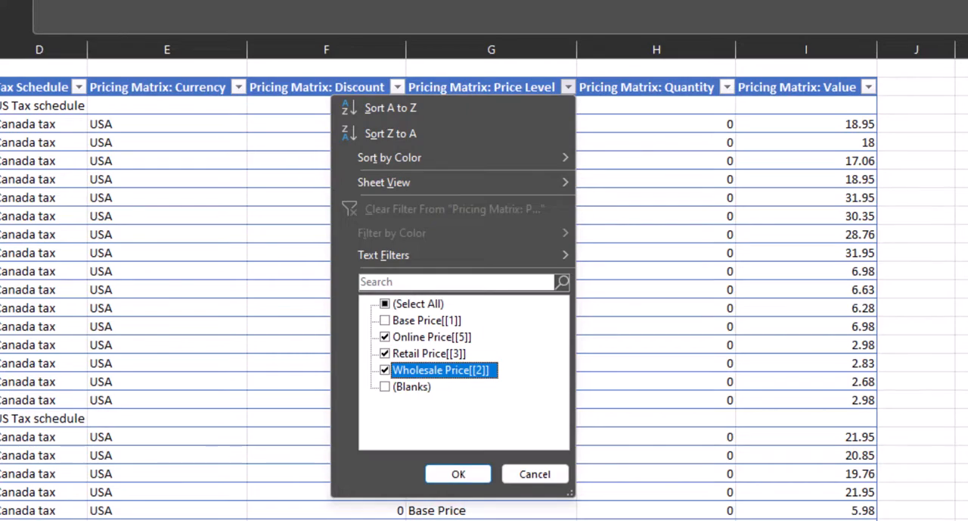
left_click(458, 474)
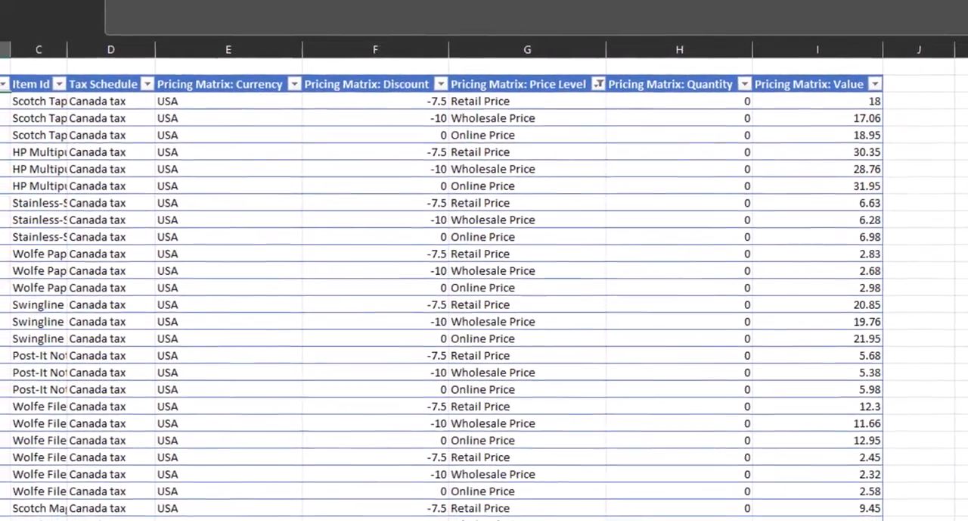
Delete the entire sheet rows of all filtered Retail, Wholesale and Online Price entries.
left_click_drag(522, 102, 537, 513)
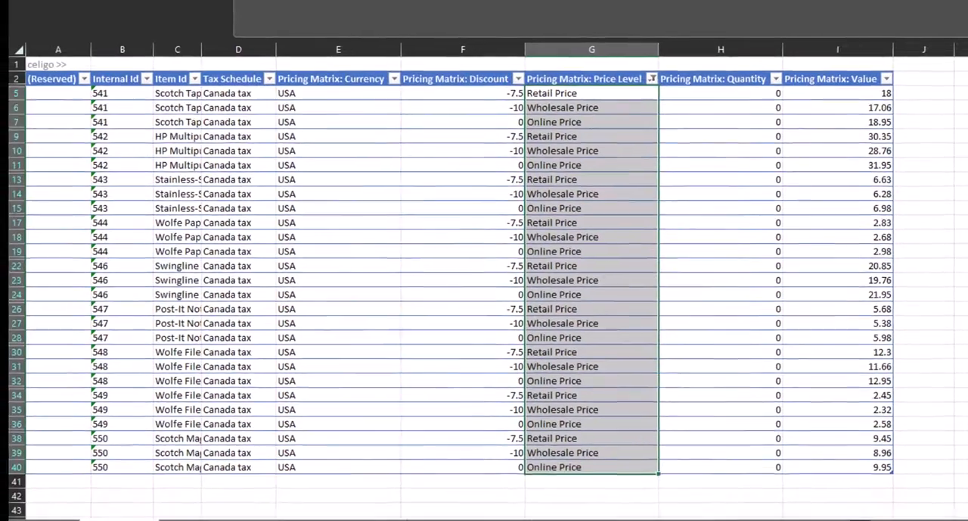
right_click(525, 454)
mouse_move(635, 100)
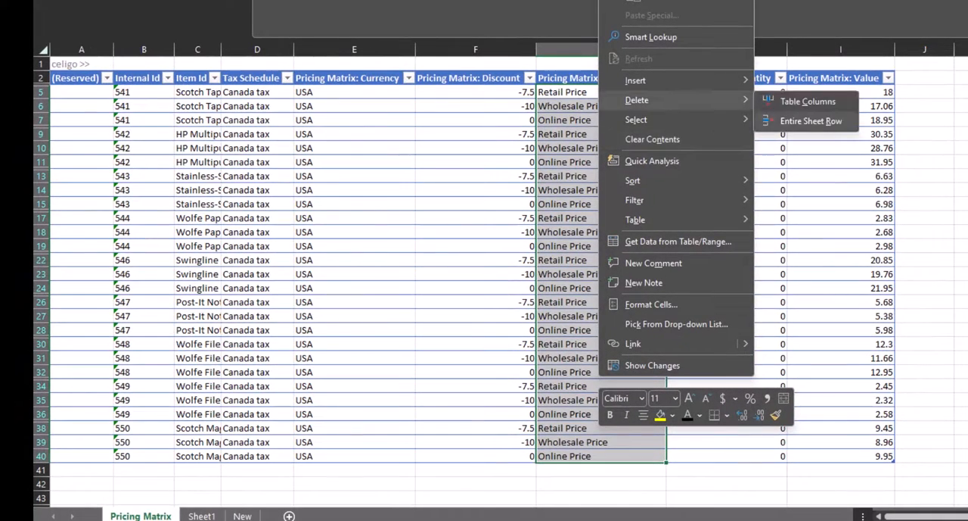
left_click(811, 121)
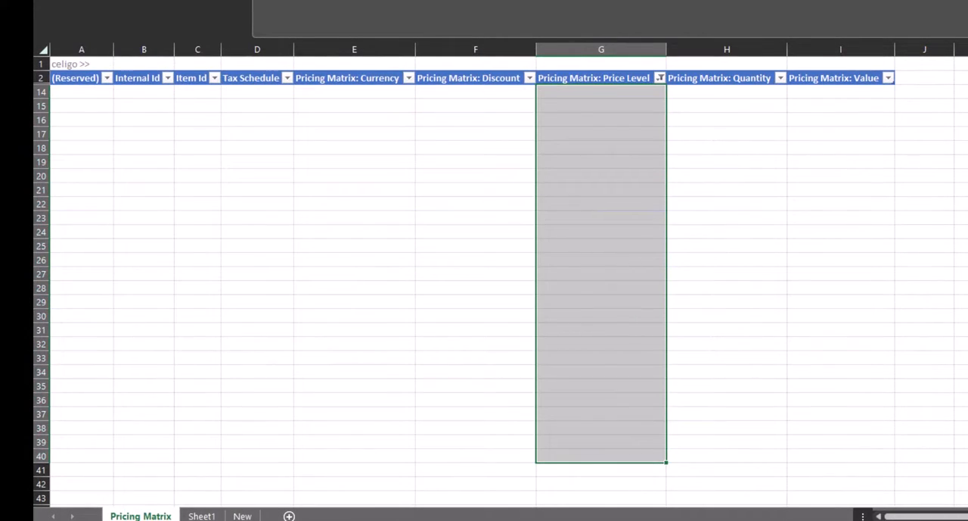
Reset the Price Level filter to include all remaining values.
left_click(661, 78)
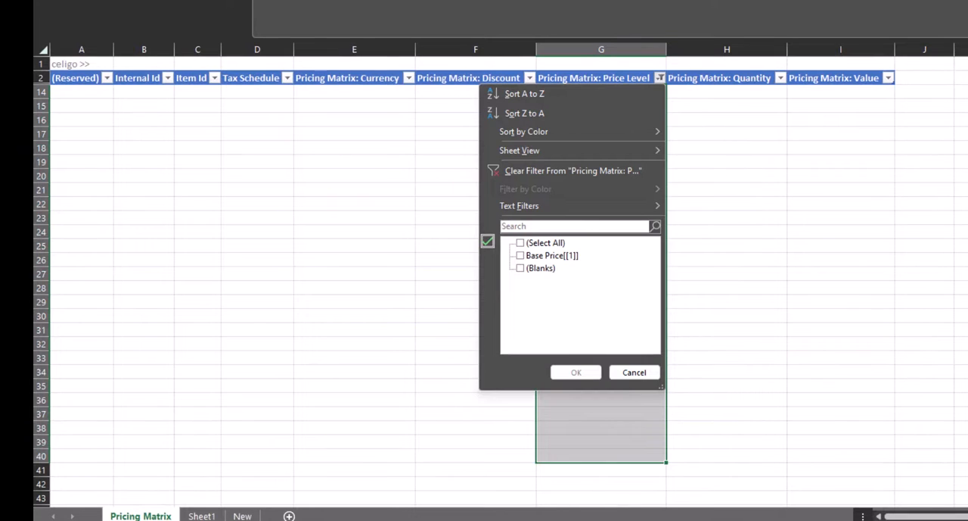
left_click(521, 243)
left_click(577, 372)
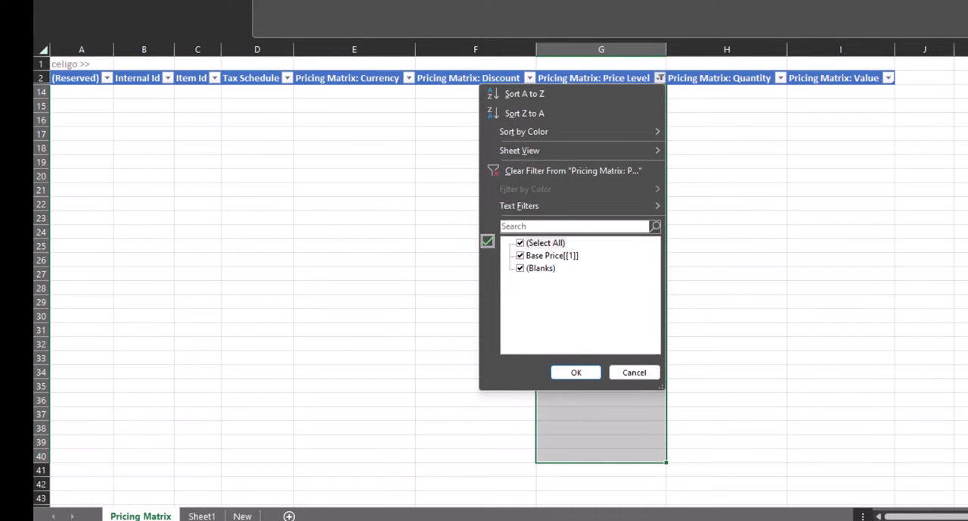
left_click(576, 372)
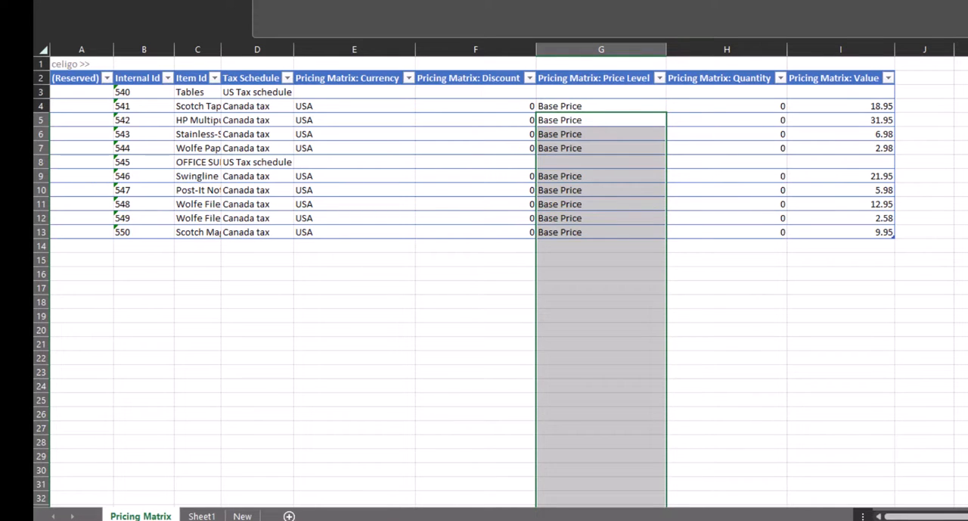
Copy Base Price into the blank Pricing Matrix: Price Level cells G3 and G8.
left_click(601, 162)
left_click(601, 106)
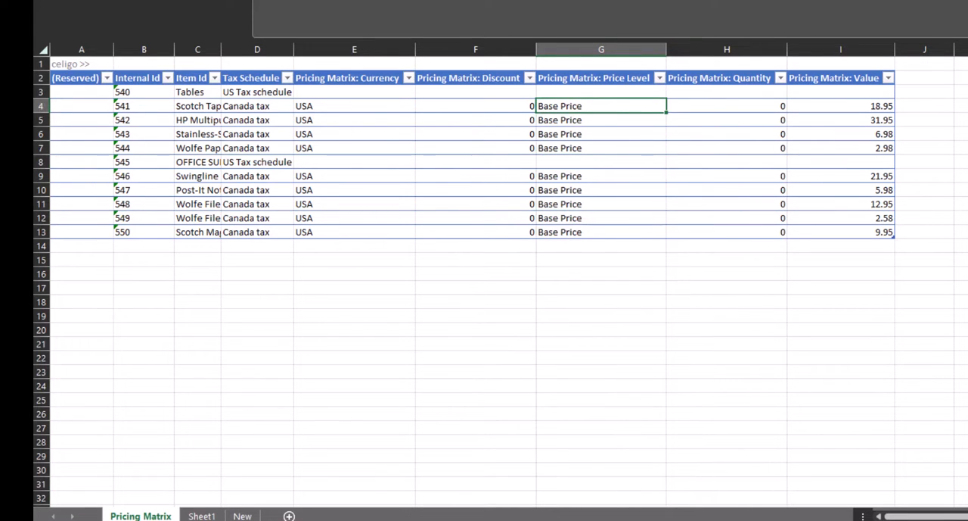
key("ctrl+c")
left_click(602, 92)
key("ctrl+v")
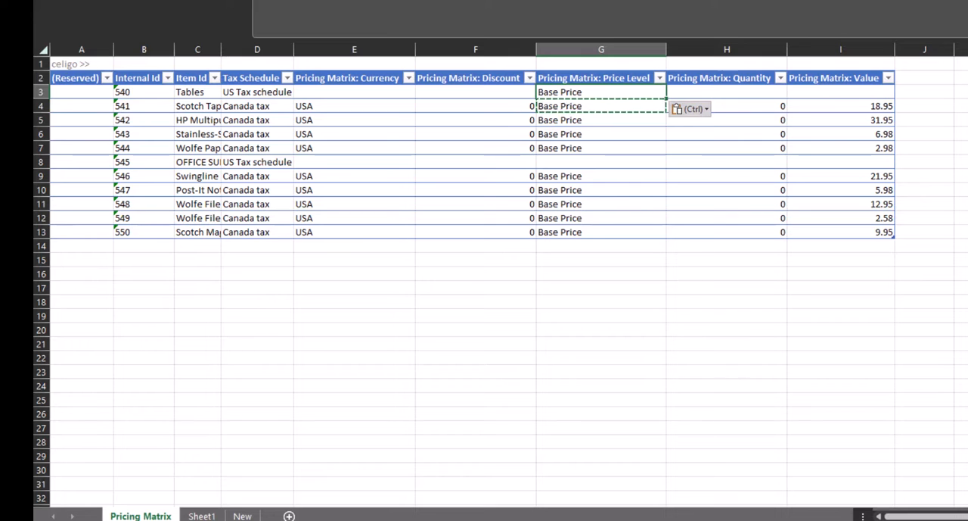
left_click(601, 162)
key("ctrl+v")
Enter 0 in the blank Pricing Matrix: Quantity cells H3 and H8, and clear all Pricing Matrix: Discount values in F3:F13.
left_click(727, 92)
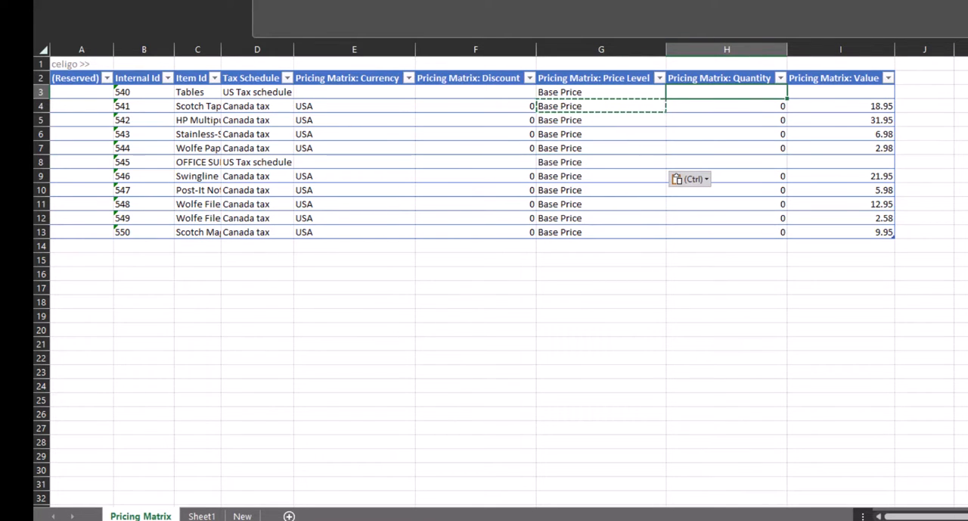
type("0")
left_click(727, 162)
type("0")
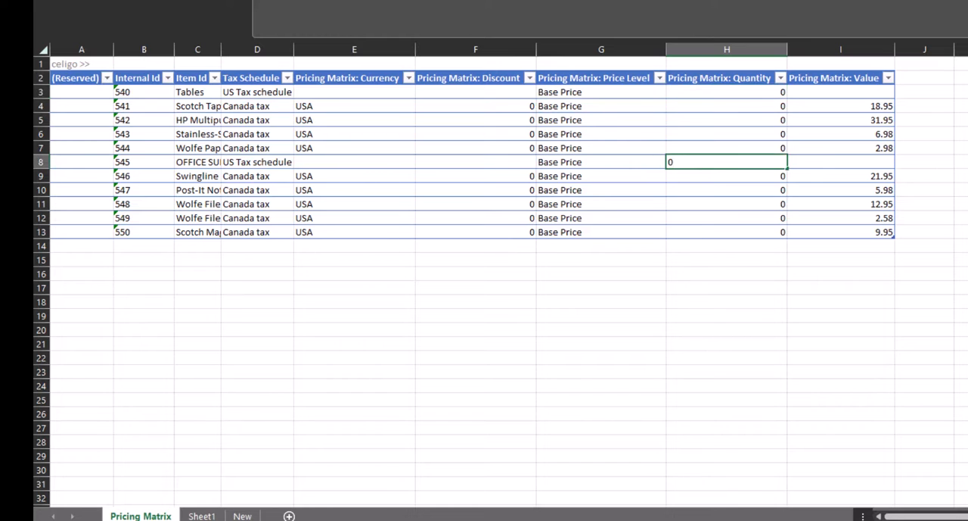
left_click(728, 190)
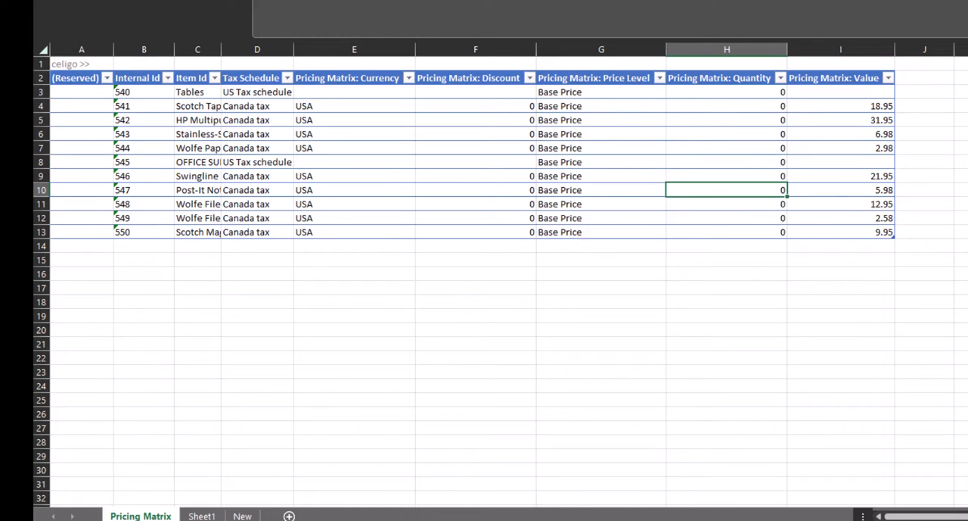
left_click_drag(475, 92, 475, 232)
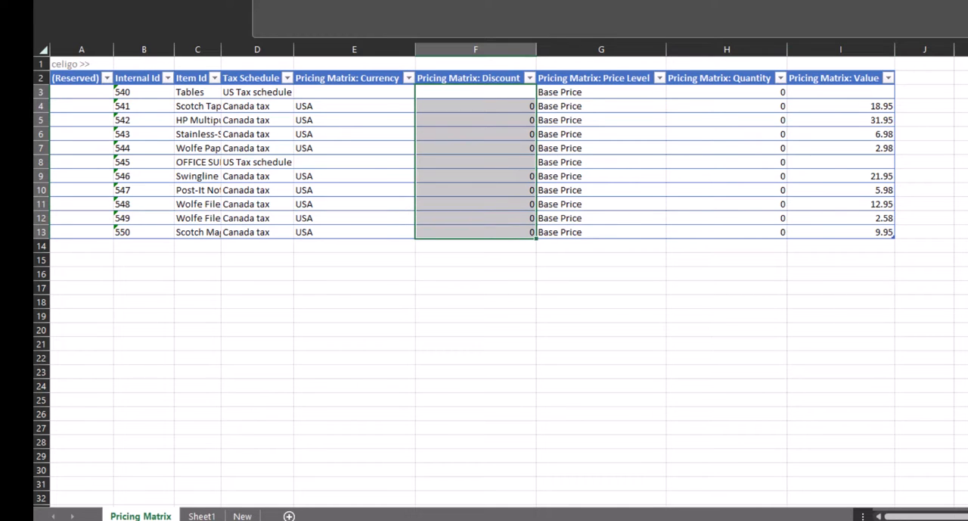
key("Delete")
Copy USA into the blank currency cells E3 and E8, and fill US Tax schedule down the Tax Schedule column to row 13.
left_click(354, 106)
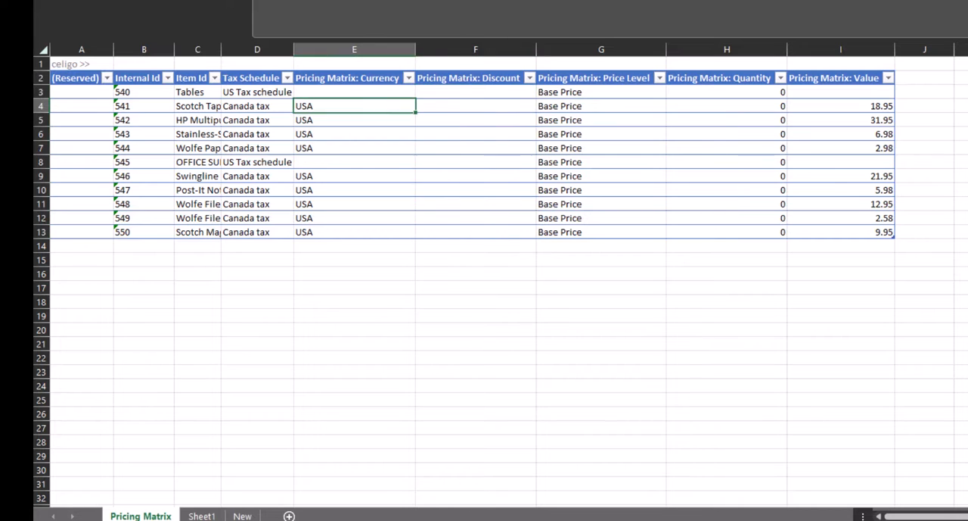
left_click(354, 92)
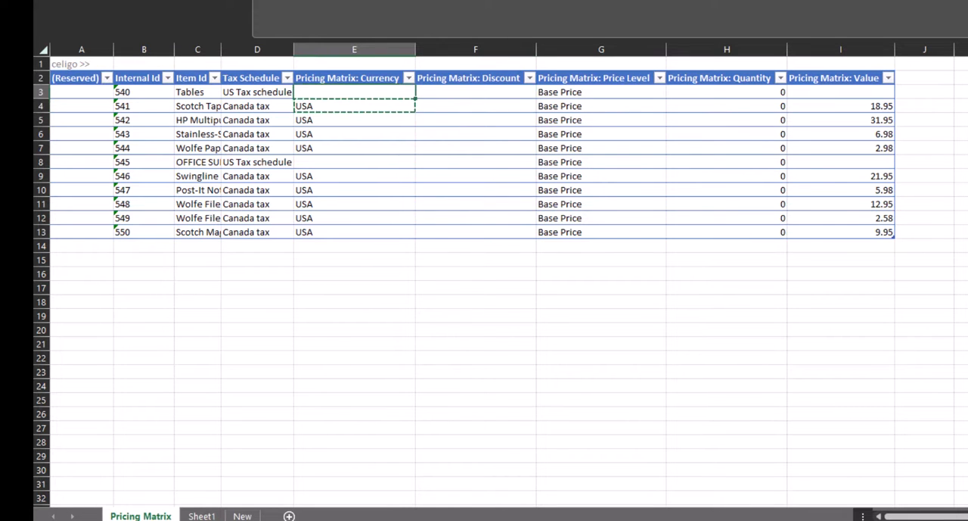
key("ctrl+v")
left_click(354, 162)
key("ctrl+v")
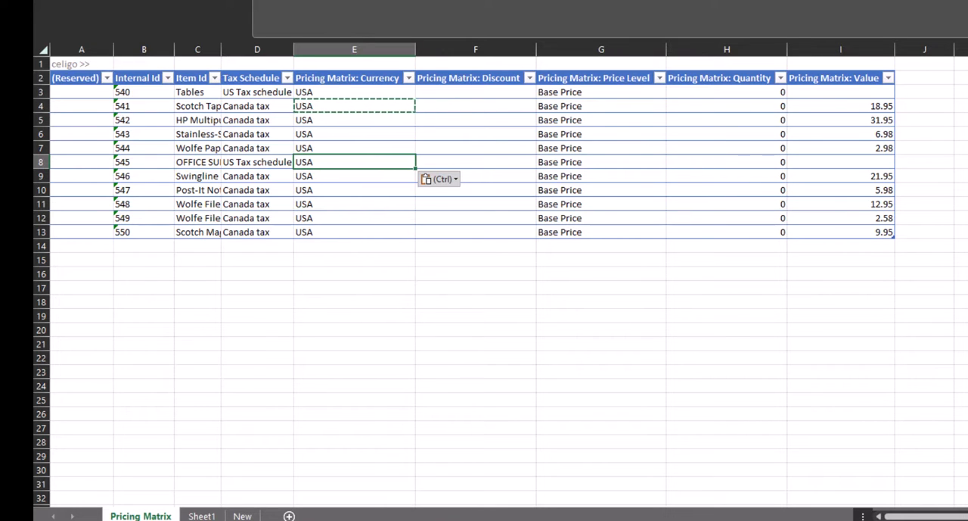
left_click_drag(233, 92, 252, 232)
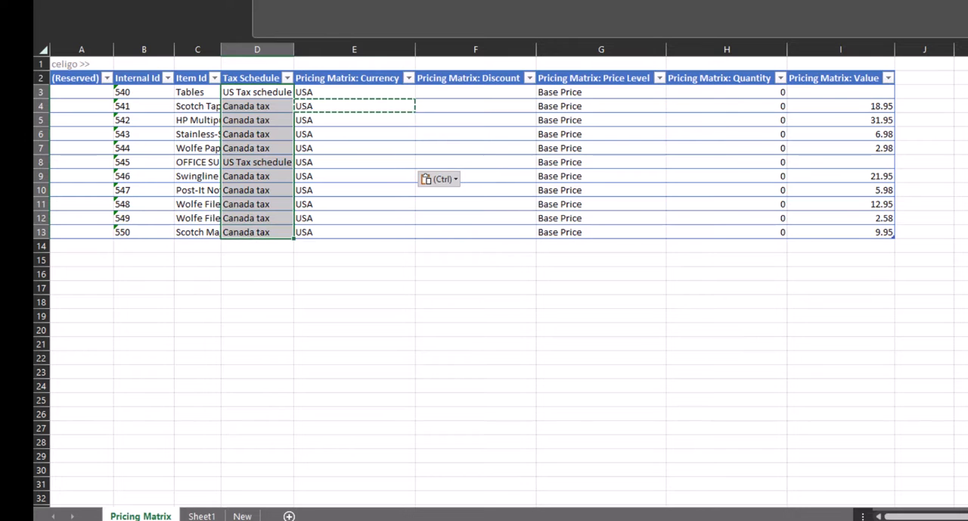
key("ctrl+d")
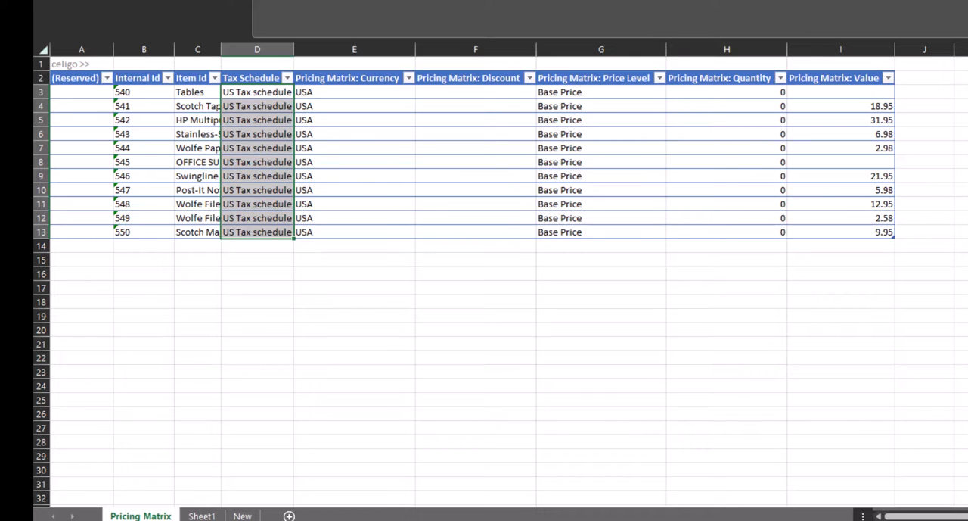
Set Pricing Matrix: Value to 200 in row 3 and 100 in row 8, and round the other values to whole numbers.
left_click(840, 92)
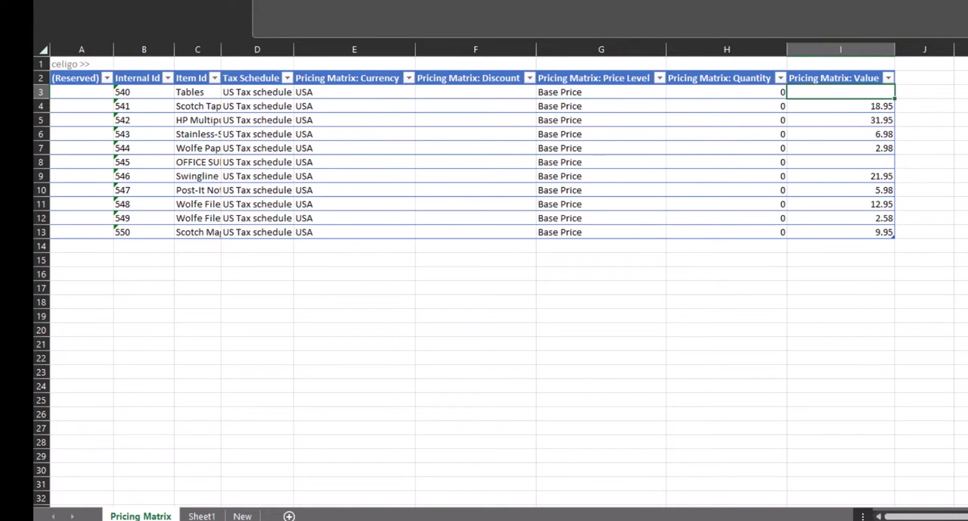
type("200")
key("Return")
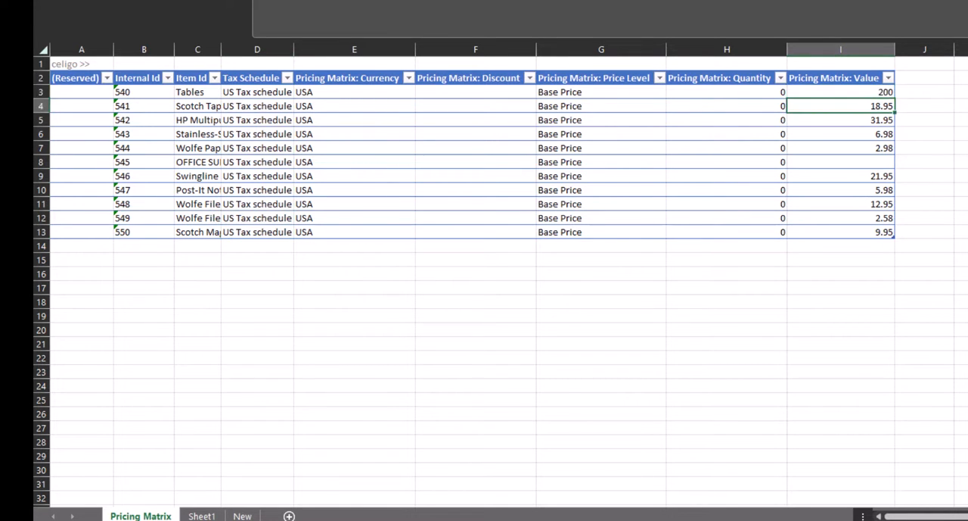
left_click(841, 162)
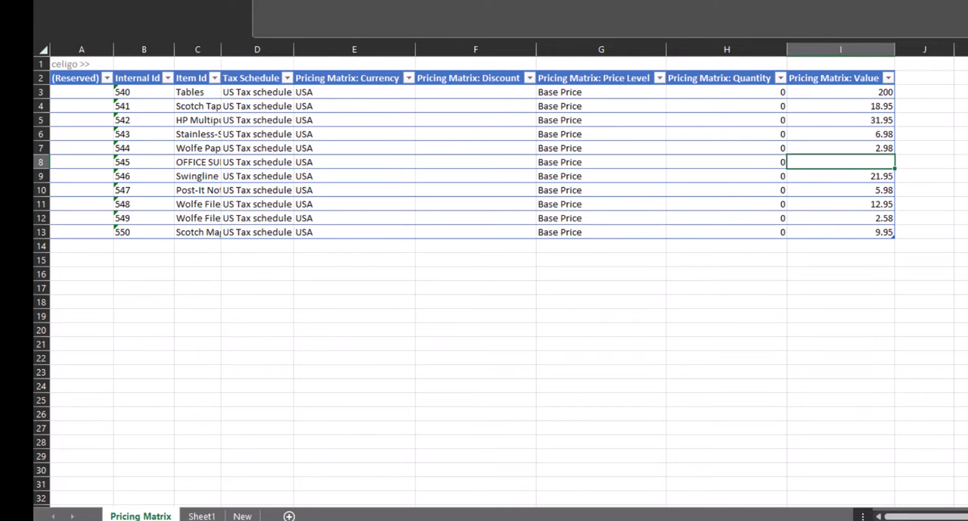
type("100")
key("Return")
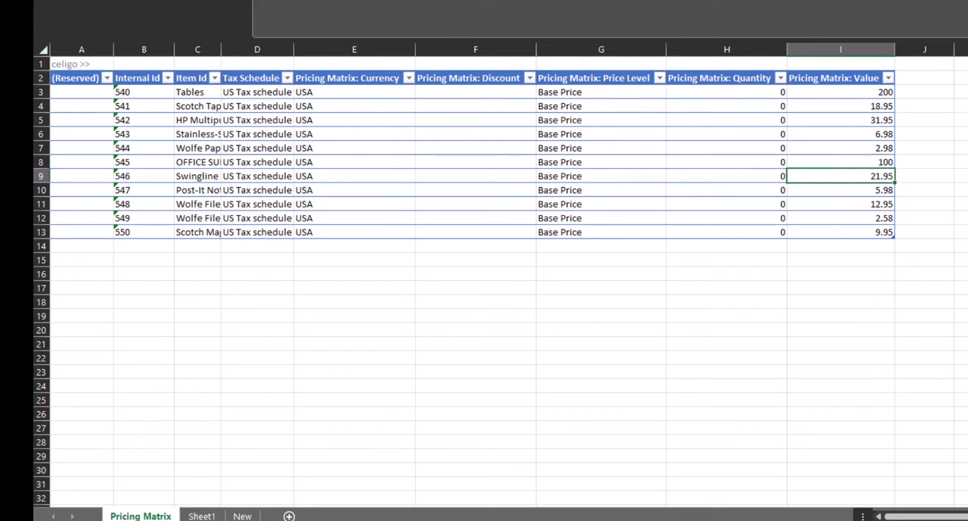
left_click(841, 106)
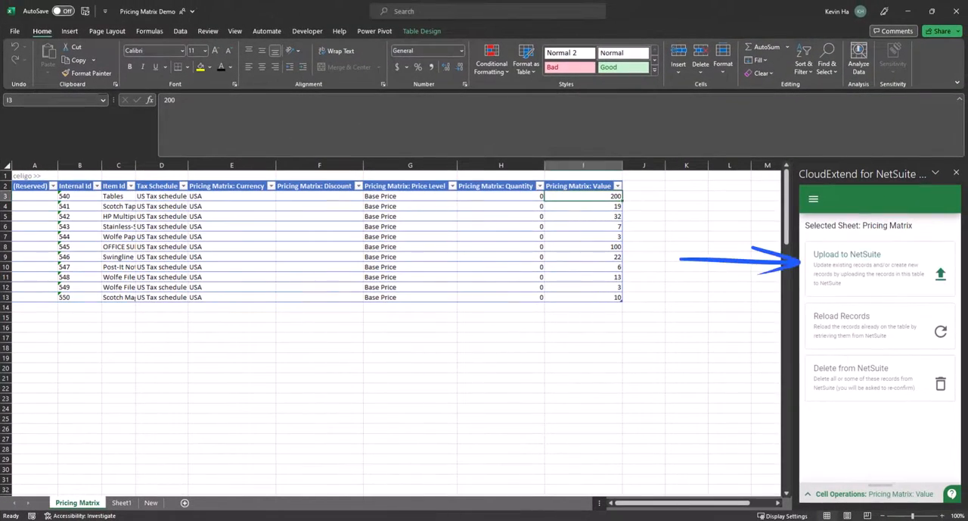
Upload all records on the Pricing Matrix sheet to NetSuite.
left_click(880, 268)
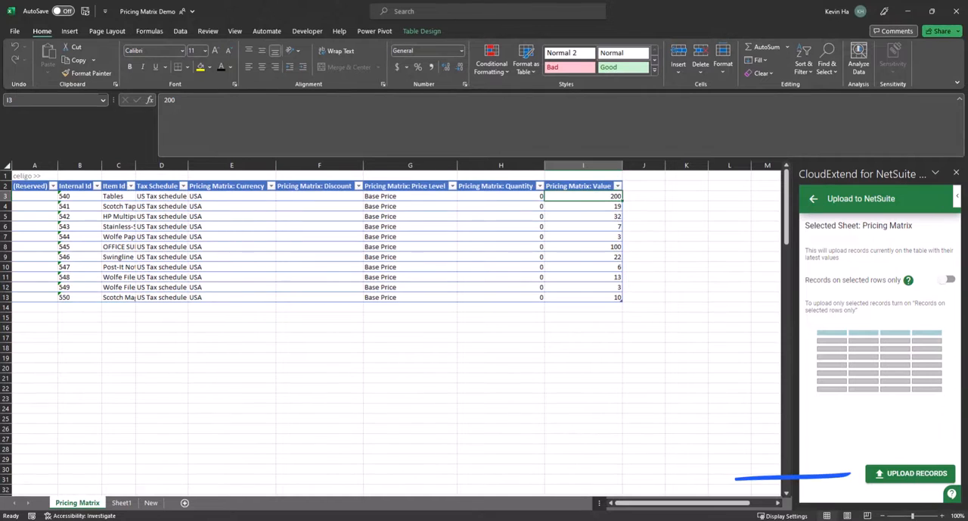
left_click(910, 473)
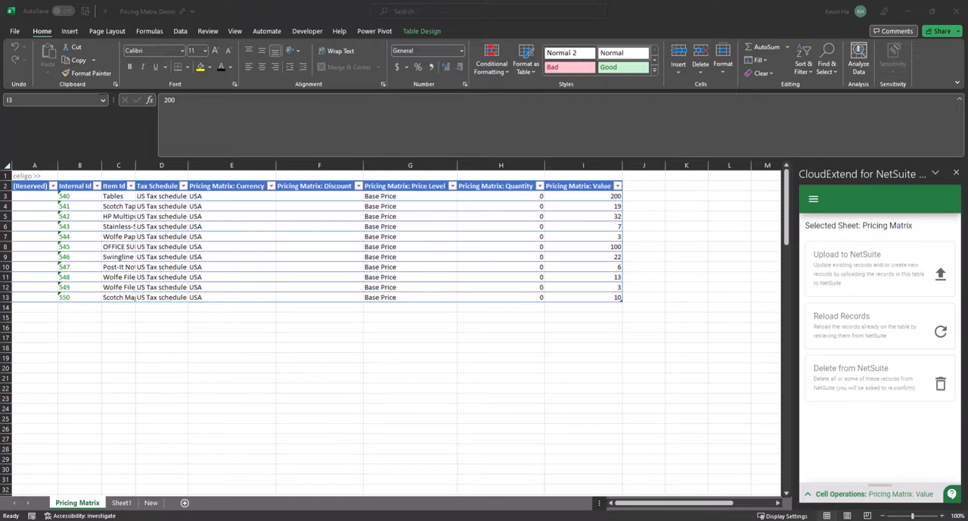
Copy the Tables item name, switch to NetSuite in the browser, search for it and open the FURNITURE (5021) : Tables inventory item.
left_click(118, 196)
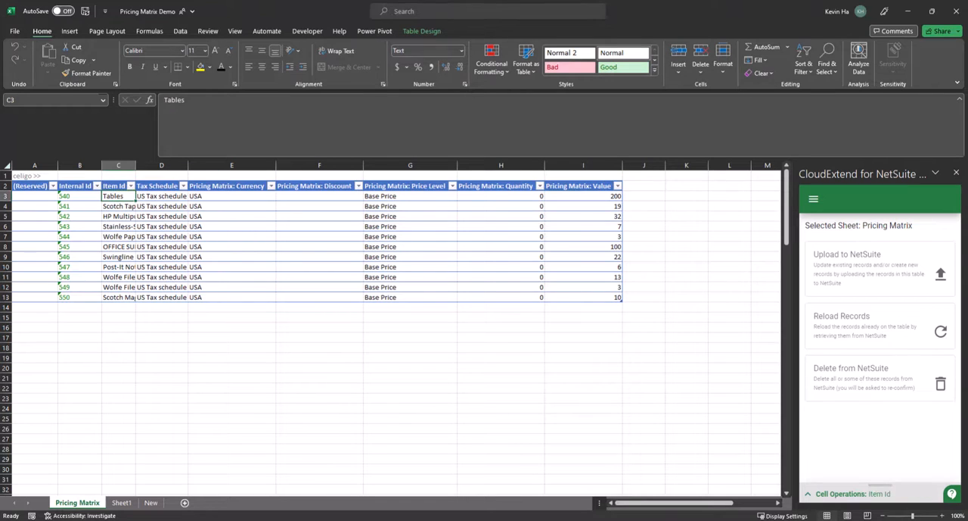
key("ctrl+c")
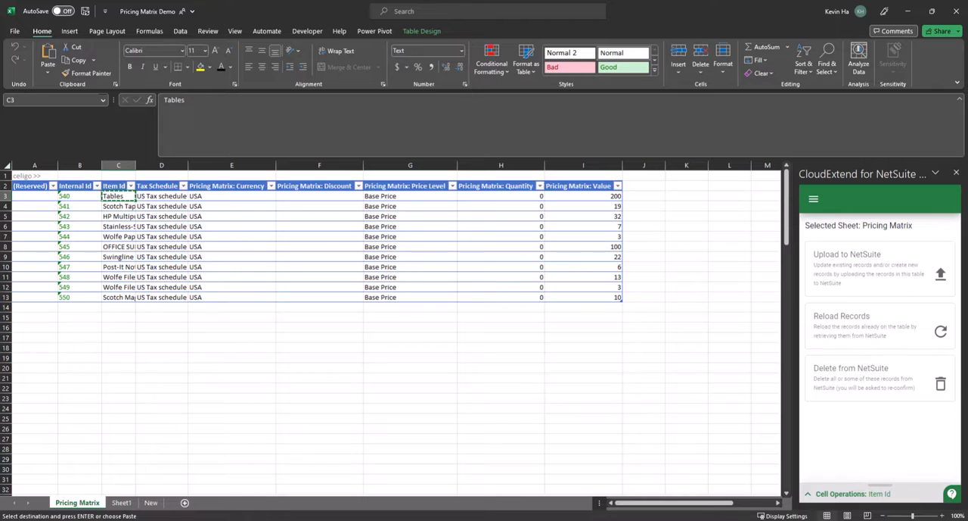
key("alt+Tab")
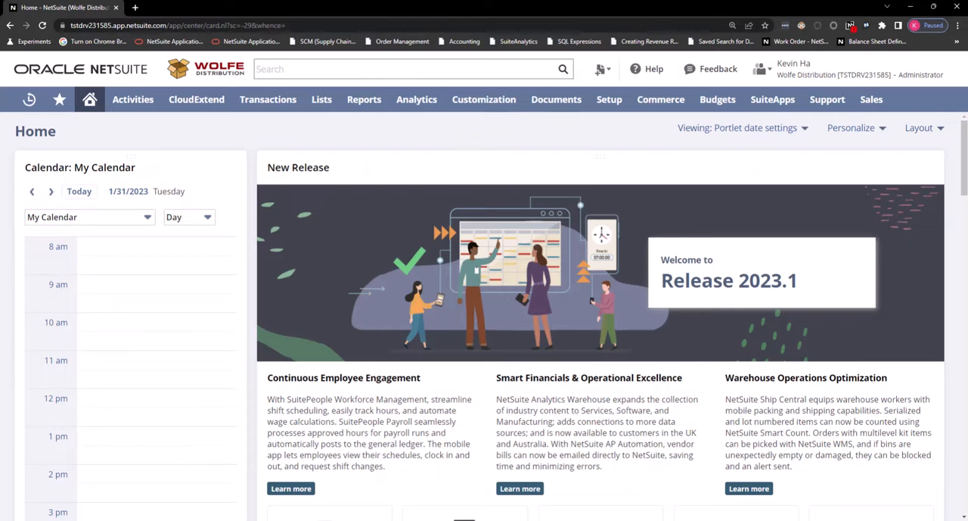
left_click(461, 69)
key("ctrl+v")
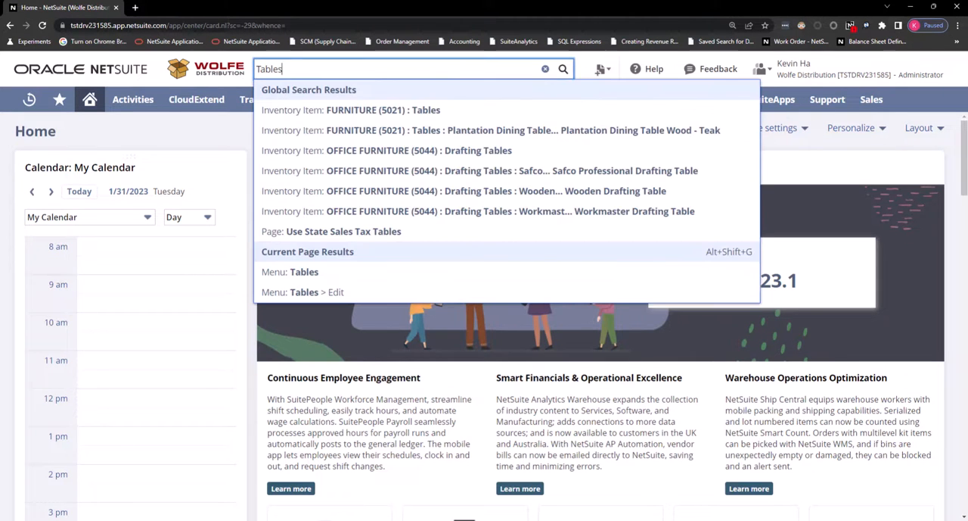
left_click(423, 110)
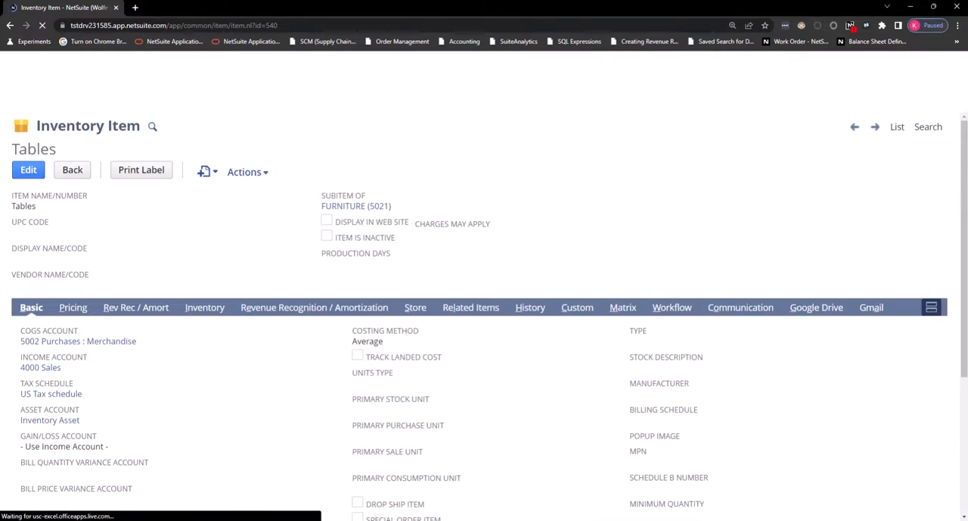
Examine the Base Price and the other price levels in the pricing details of the Tables item.
left_click(73, 307)
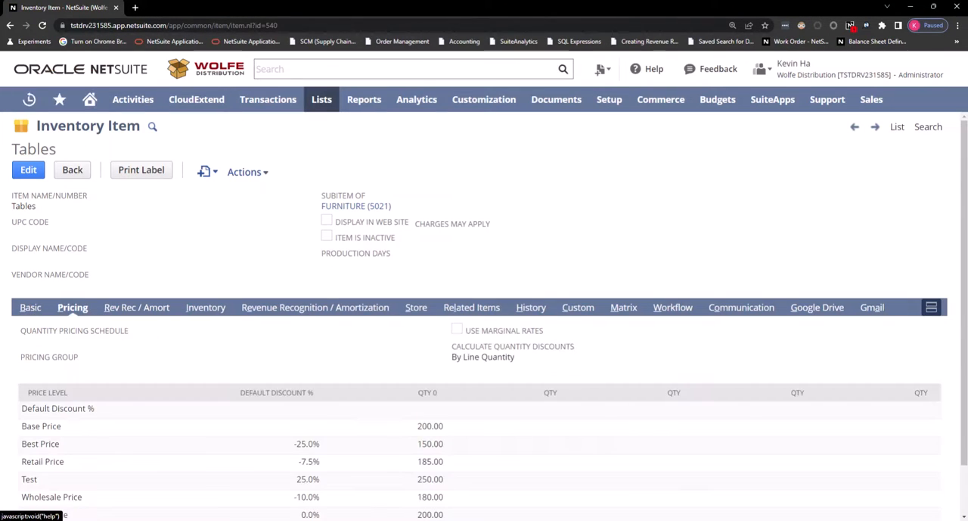
double_click(430, 426)
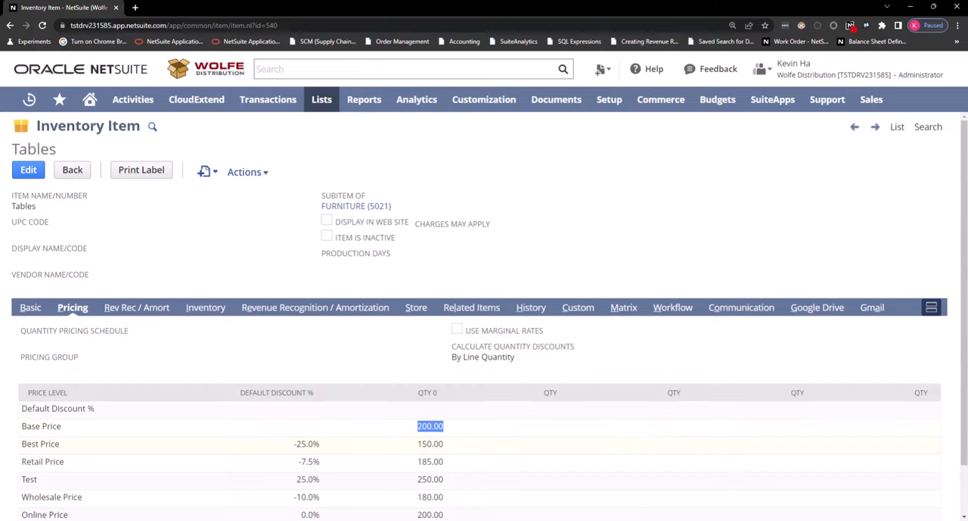
scroll(485, 340, "down", 2)
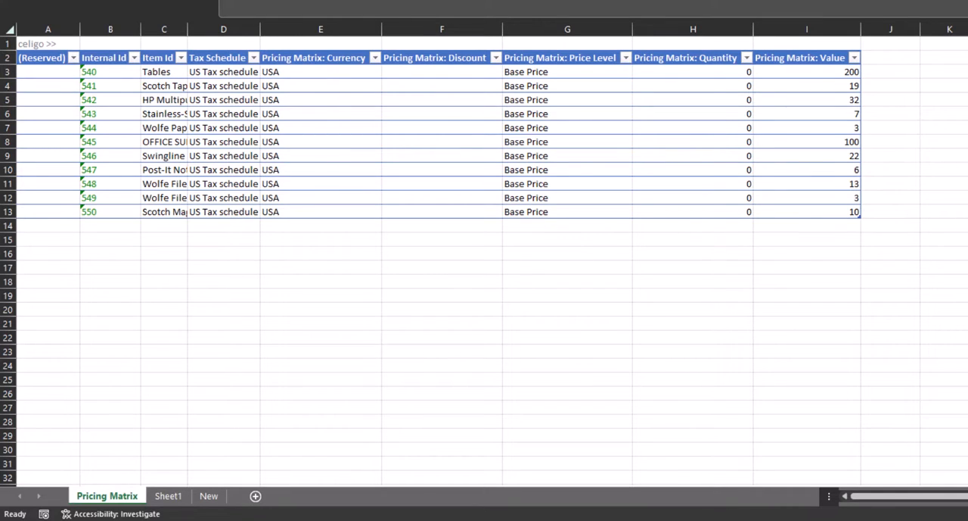
Switch back to Excel and copy the Internal Ids 540 to 550 into the Internal Id column of the New sheet.
left_click(110, 72)
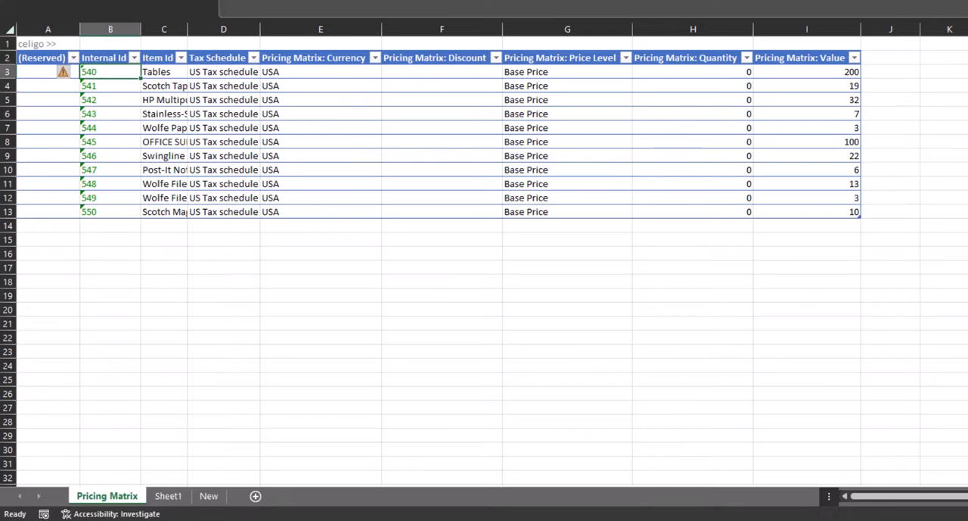
left_click_drag(110, 72, 111, 212)
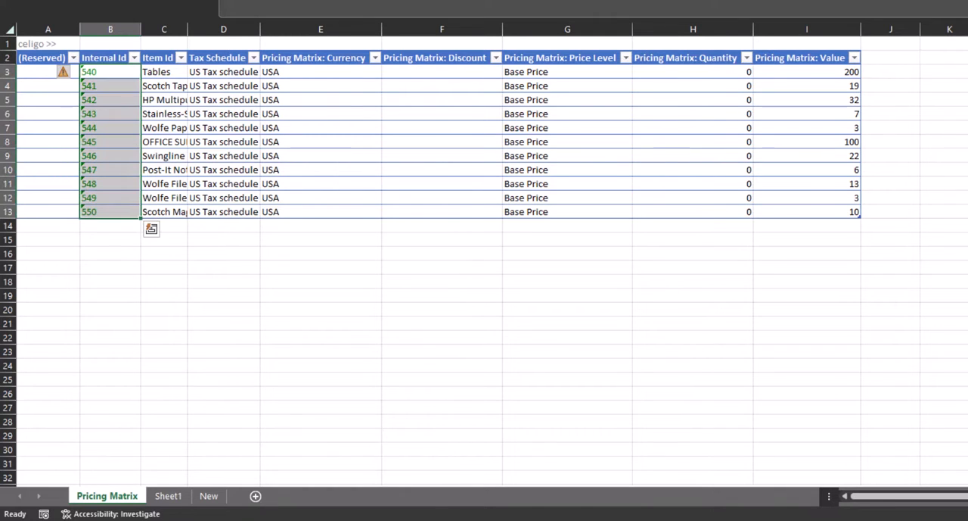
key("ctrl+c")
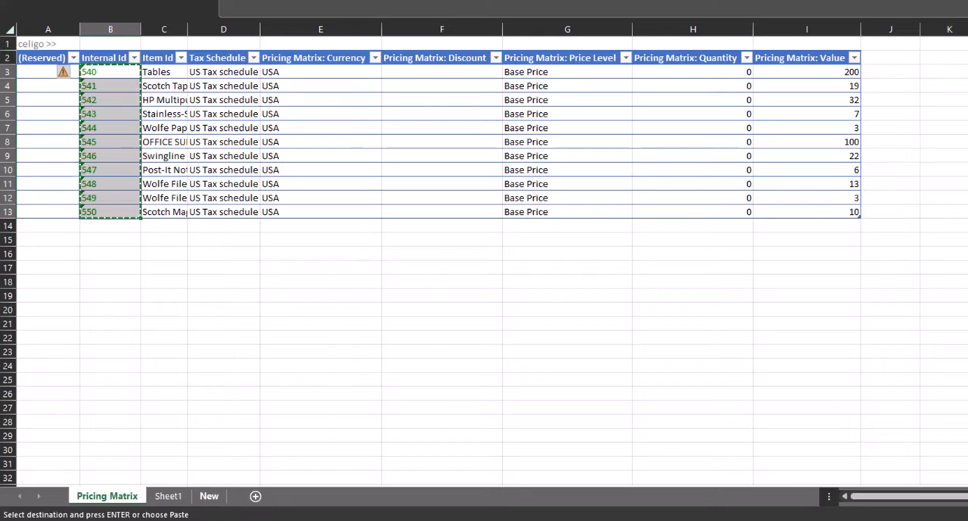
left_click(209, 496)
left_click(93, 72)
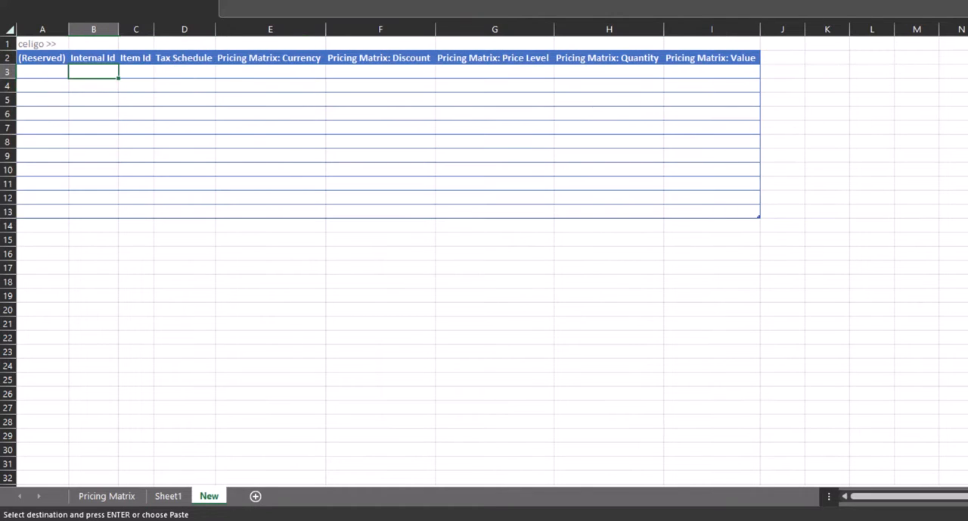
key("ctrl+v")
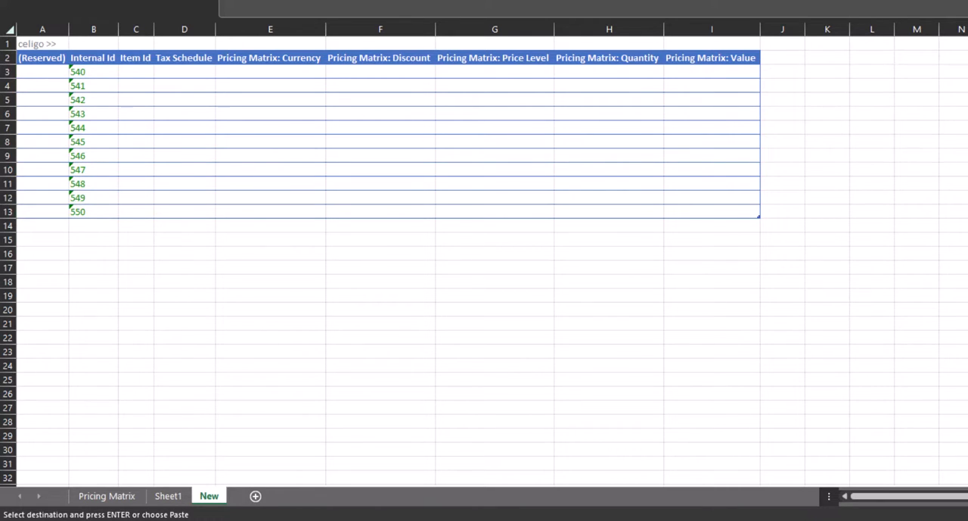
Copy the Item Id through Pricing Matrix: Quantity data from the Pricing Matrix sheet into the New sheet, starting at C3.
left_click(107, 496)
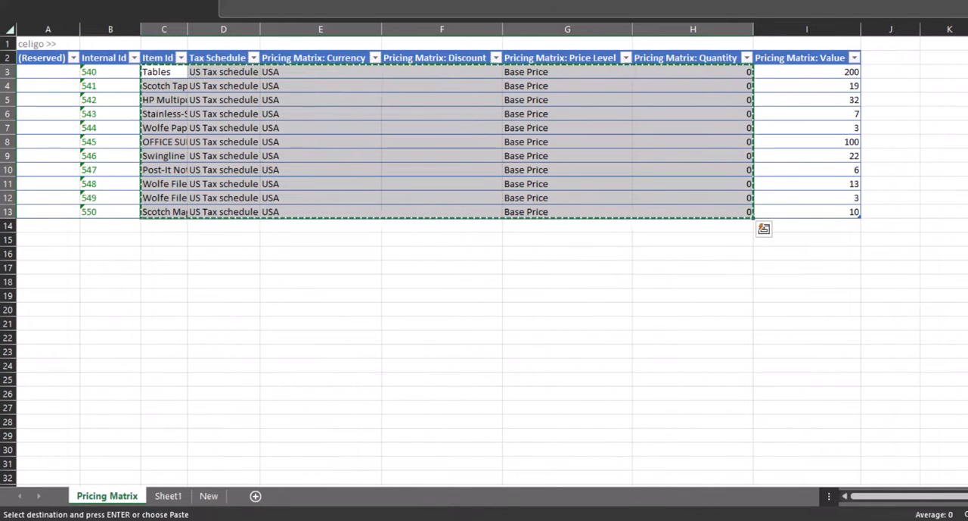
left_click(209, 496)
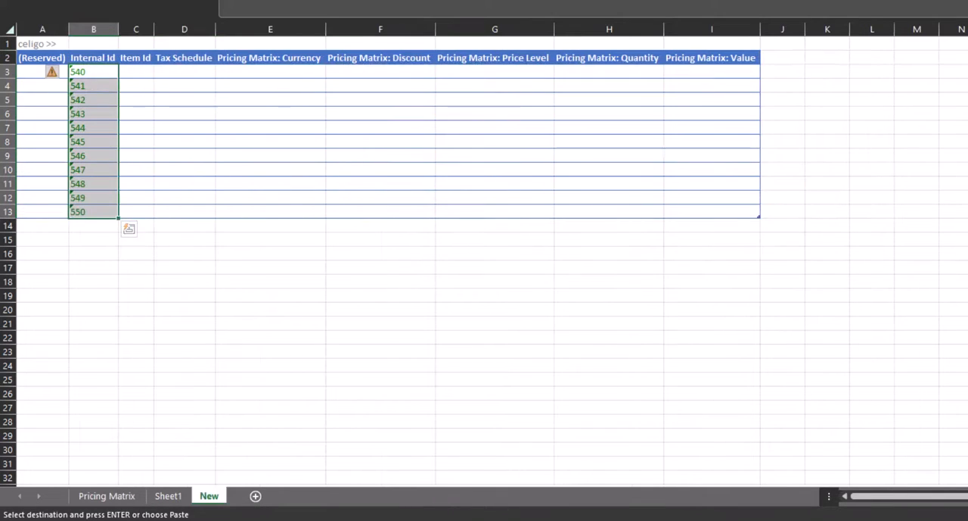
left_click(136, 72)
key("ctrl+v")
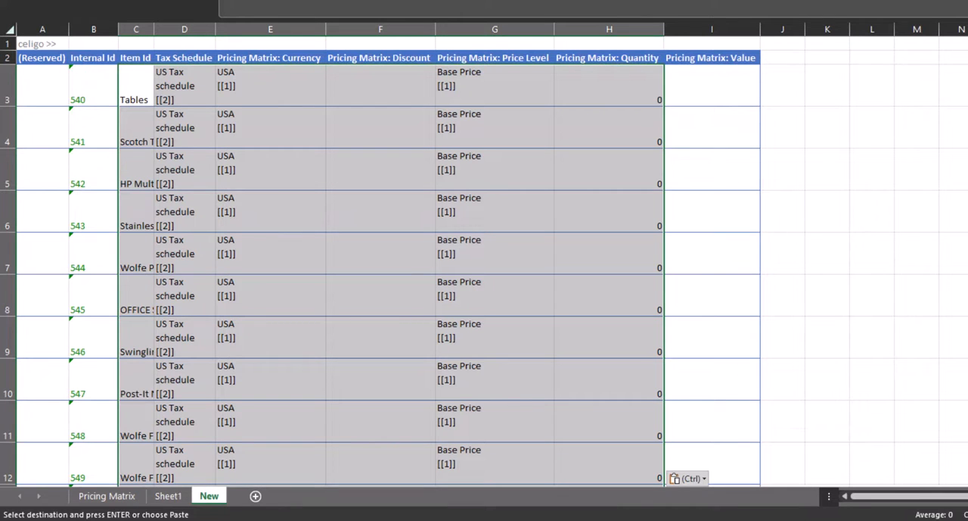
left_click(712, 85)
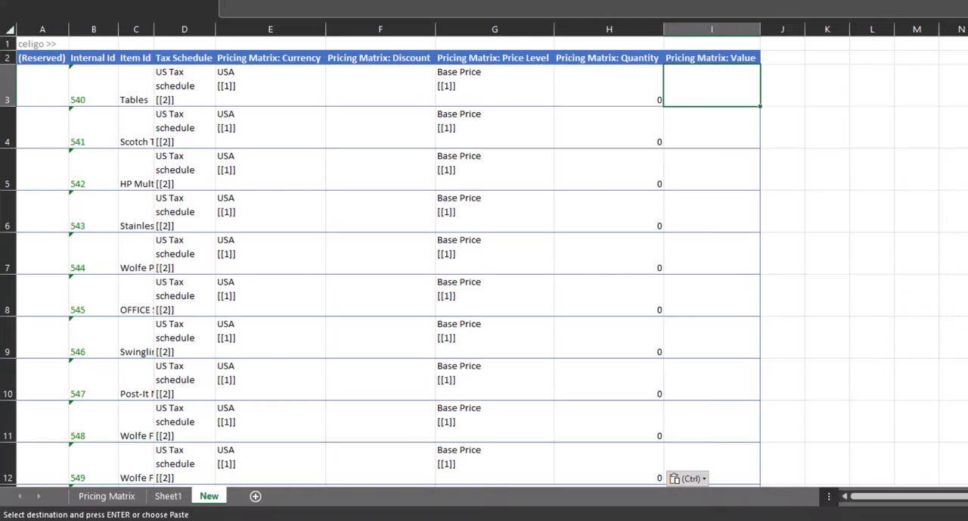
Copy the prices in Sheet1 A1:A11 into the Pricing Matrix: Value column of the New sheet, starting at I3.
left_click(168, 496)
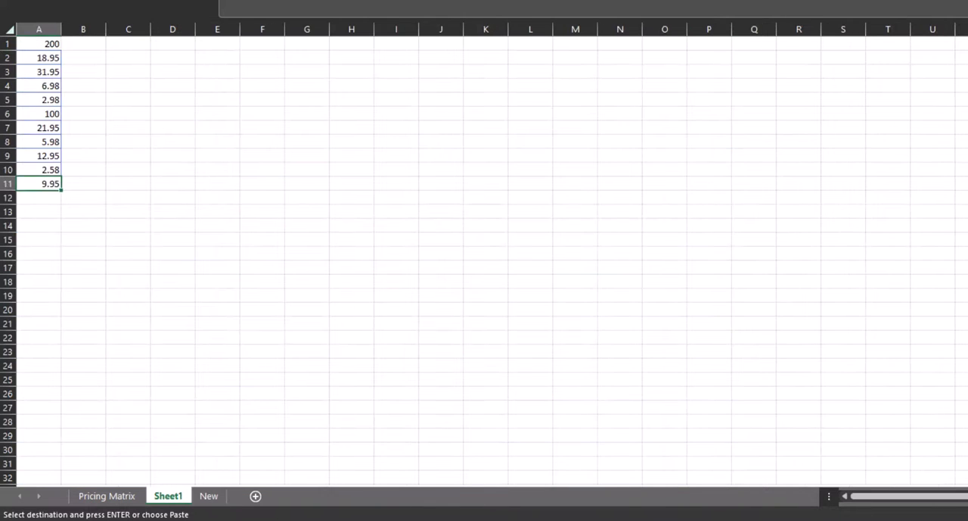
left_click_drag(39, 43, 39, 184)
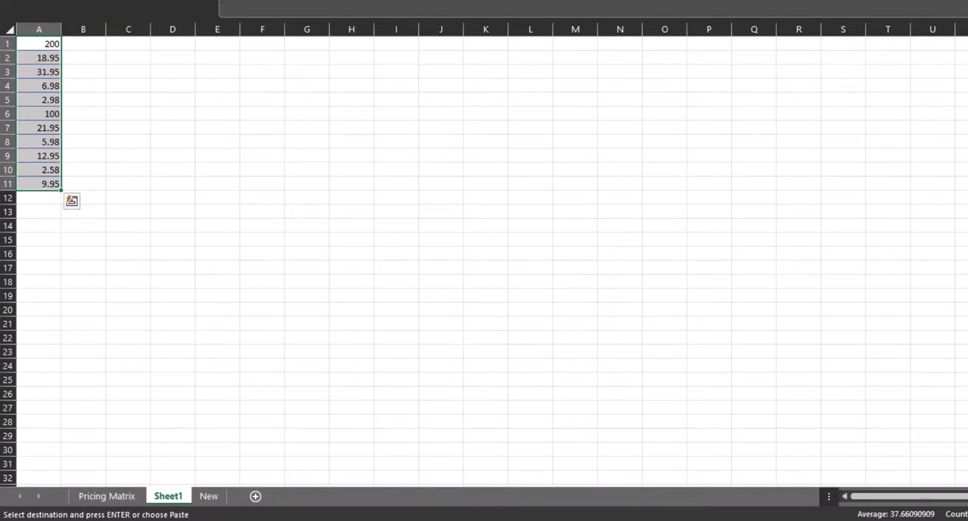
key("ctrl+c")
left_click(209, 496)
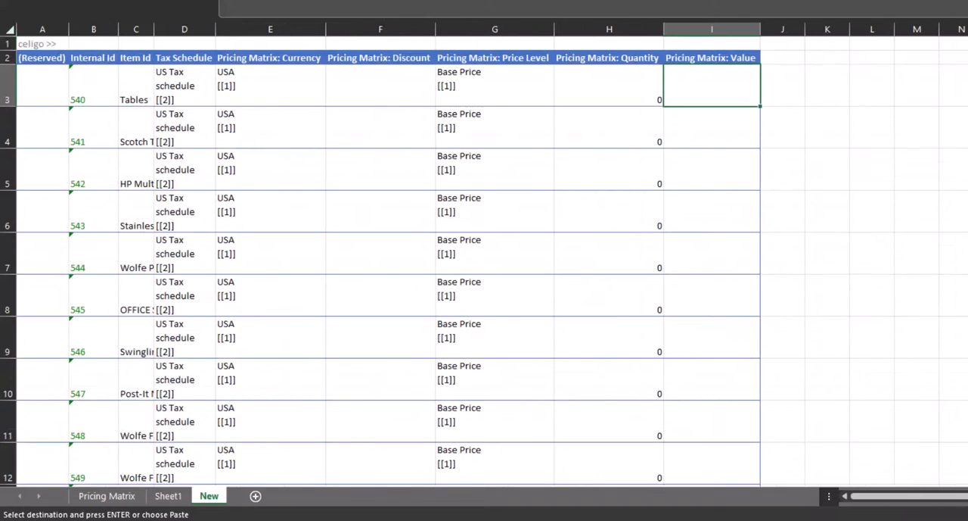
key("ctrl+v")
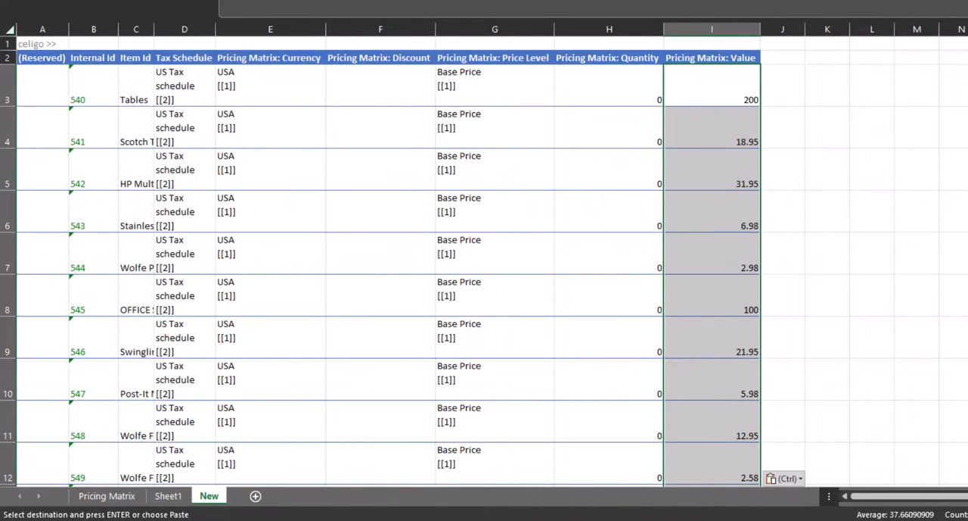
Upload all records on the New sheet to NetSuite with CloudExtend, without limiting the upload to selected rows.
left_click(712, 127)
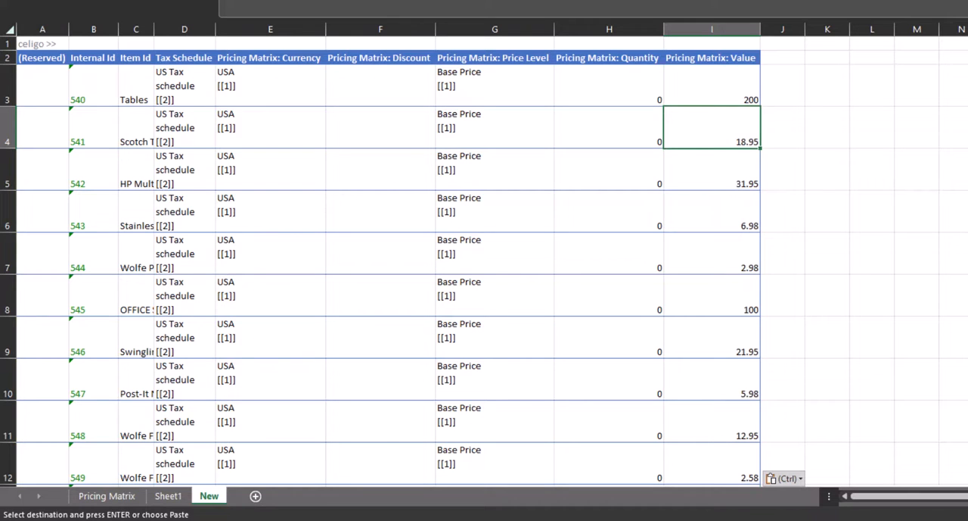
left_click(136, 127)
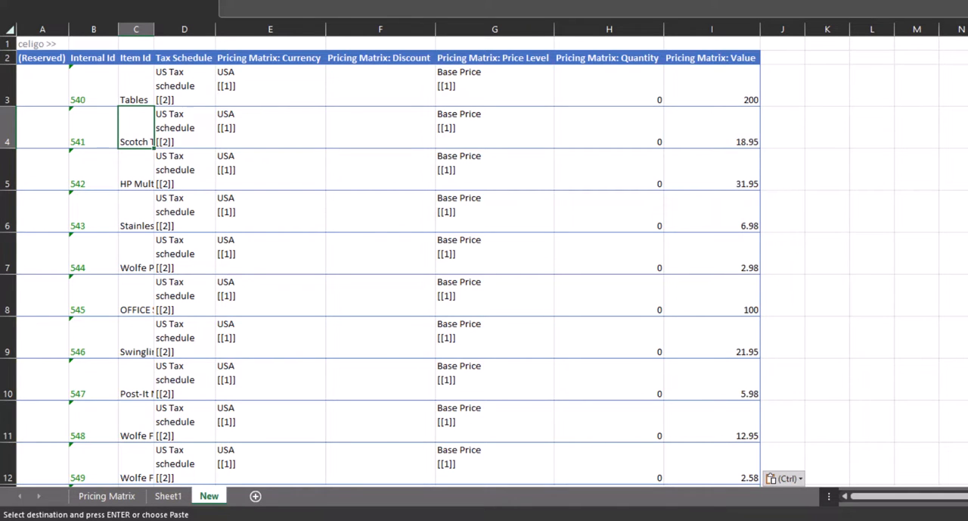
left_click(712, 127)
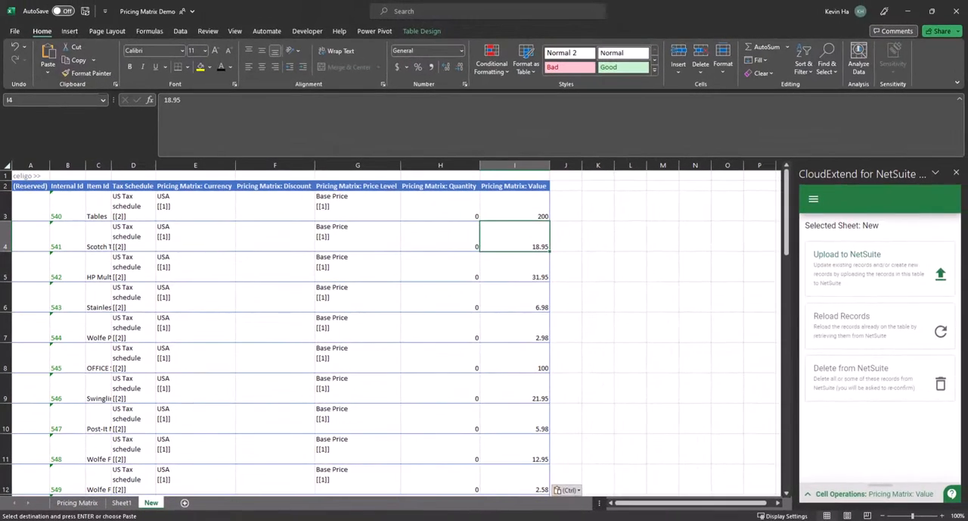
left_click(880, 267)
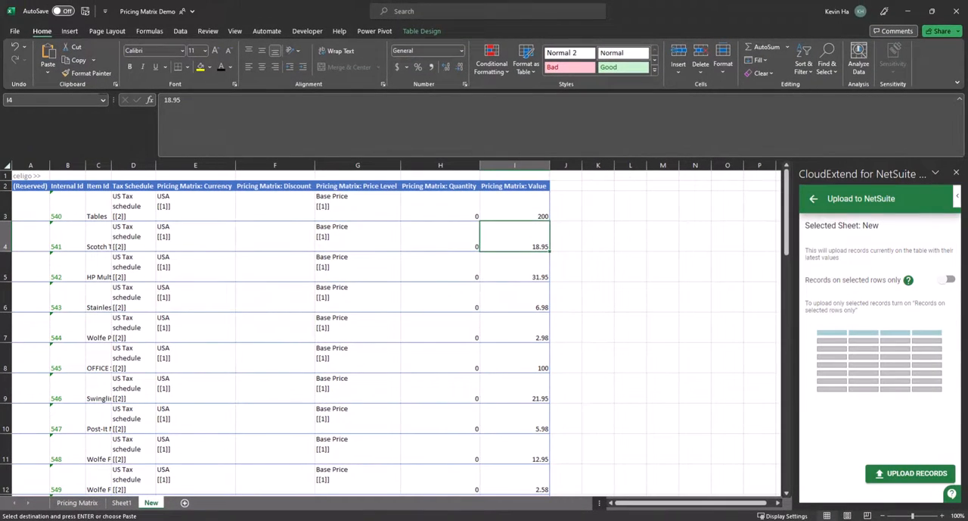
left_click(911, 473)
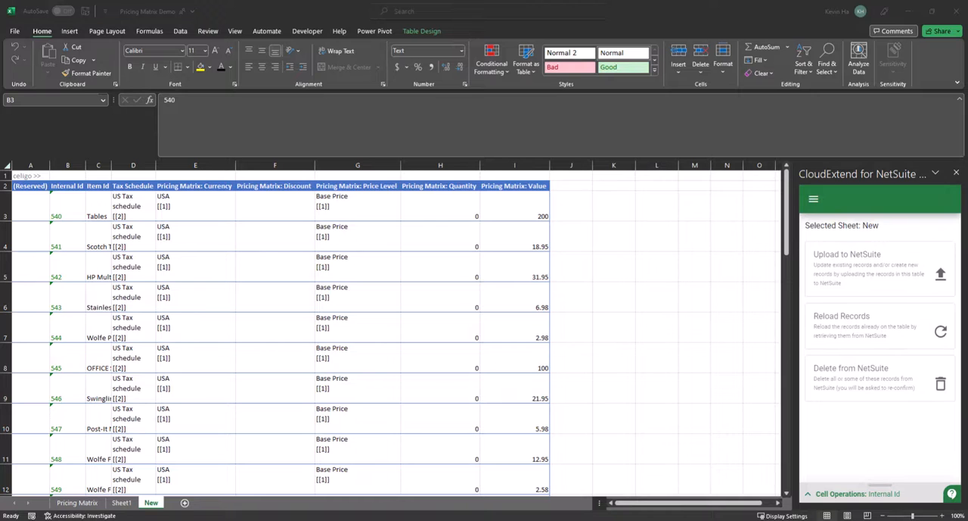
Copy the item name Scotch Tape Desktop Dispenser - Two-Tone, switch to NetSuite in the browser, search for it and open its inventory item.
double_click(67, 207)
left_click(99, 236)
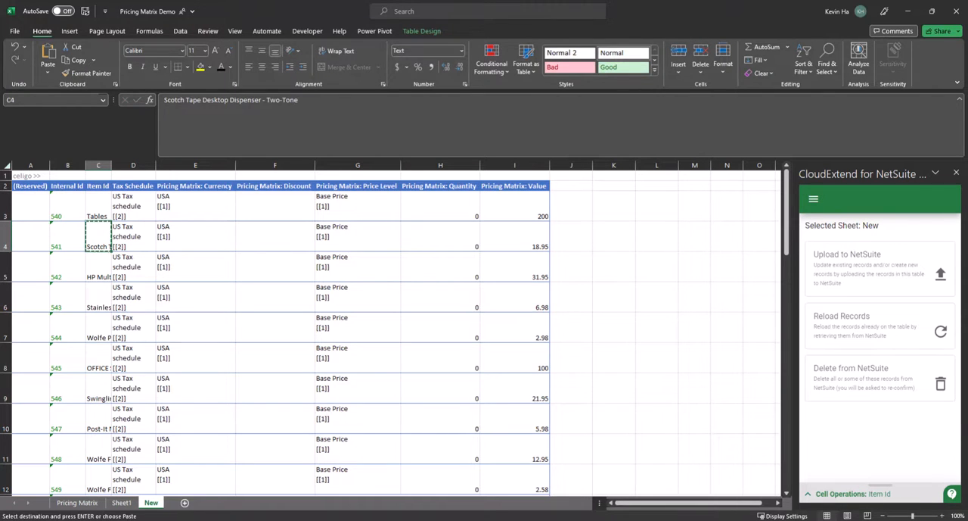
key("alt+Tab")
left_click(401, 68)
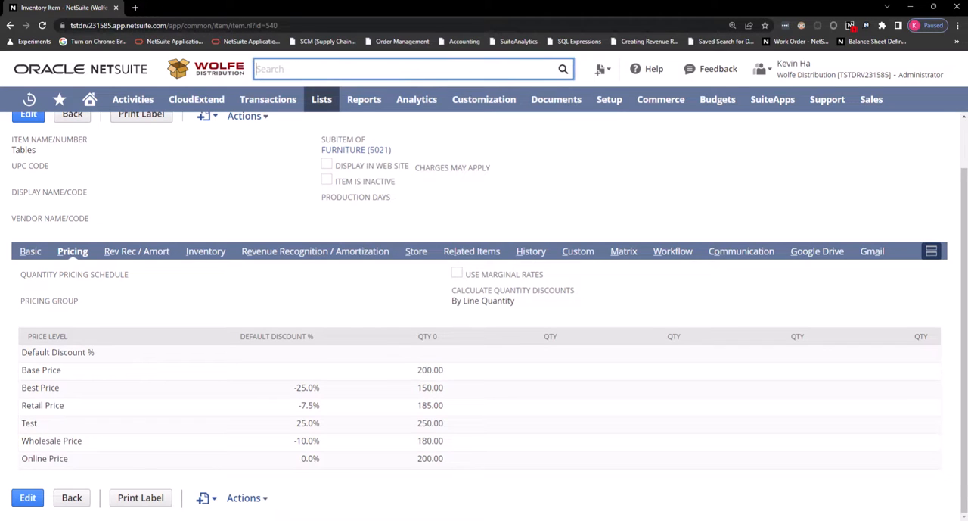
key("ctrl+v")
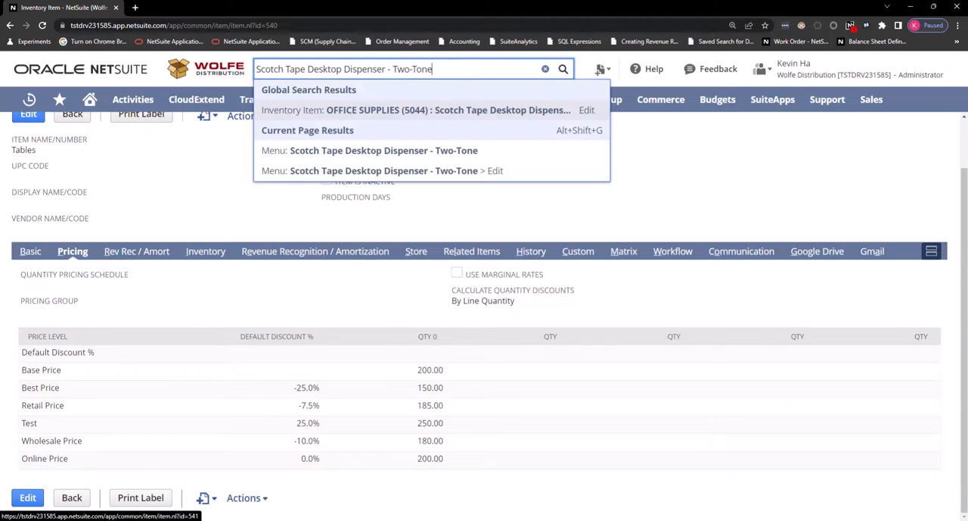
left_click(435, 111)
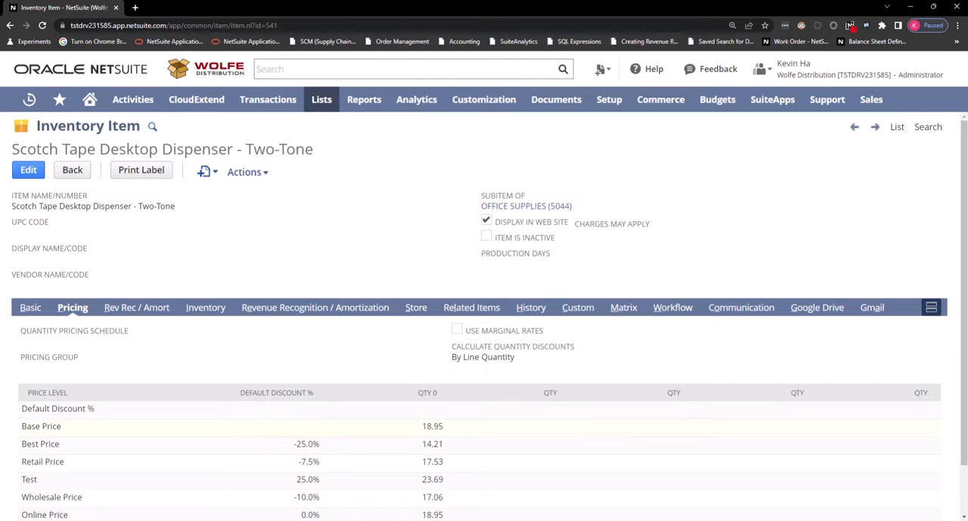
Examine the Scotch Tape item's Base Price and other price levels, and review its price changes in the System Notes history.
double_click(433, 426)
scroll(485, 341, "down", 1)
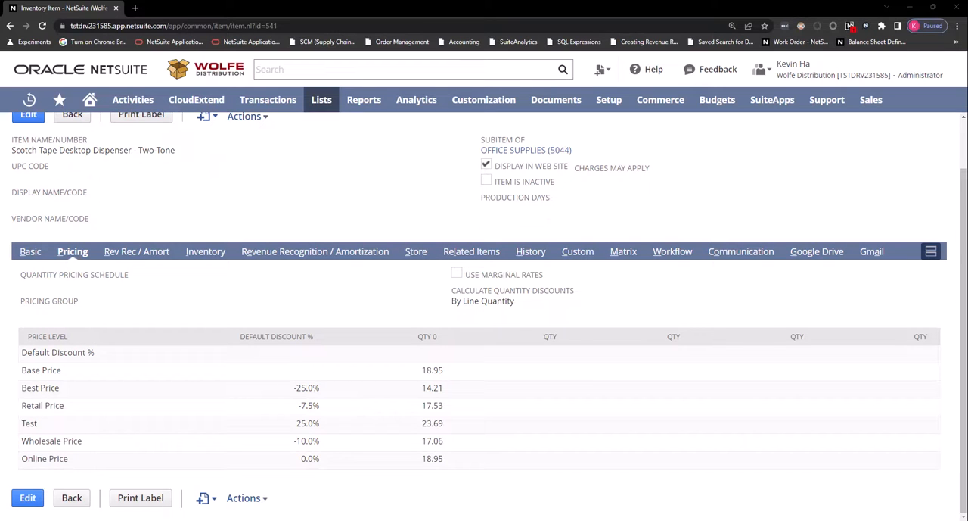
left_click(531, 251)
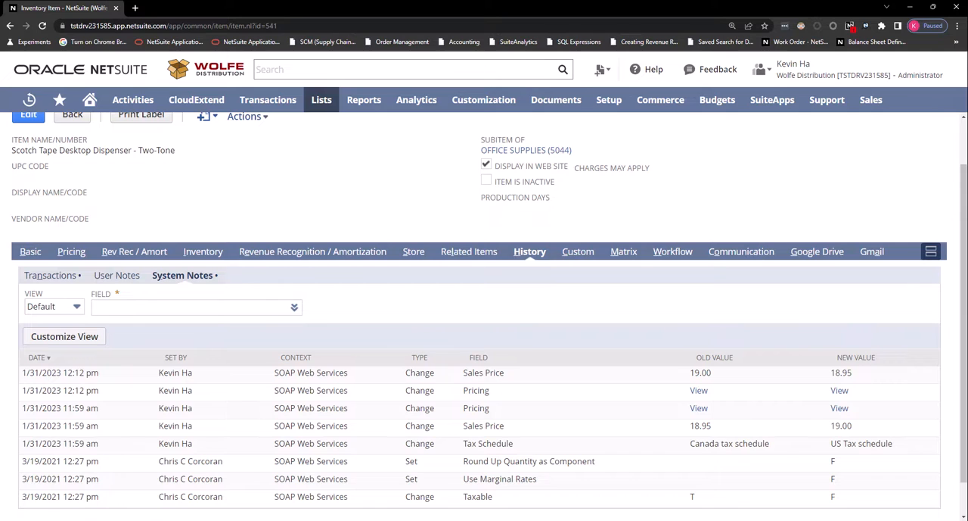
scroll(484, 341, "down", 1)
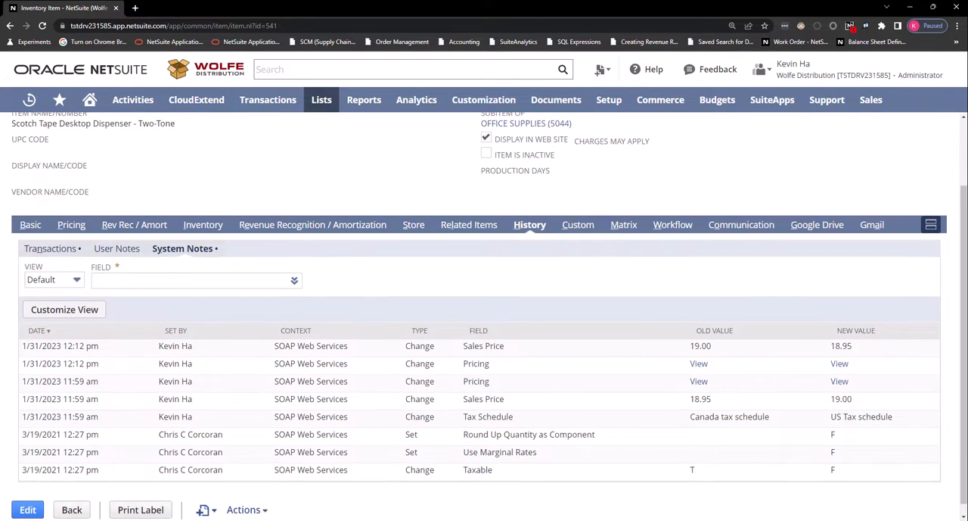